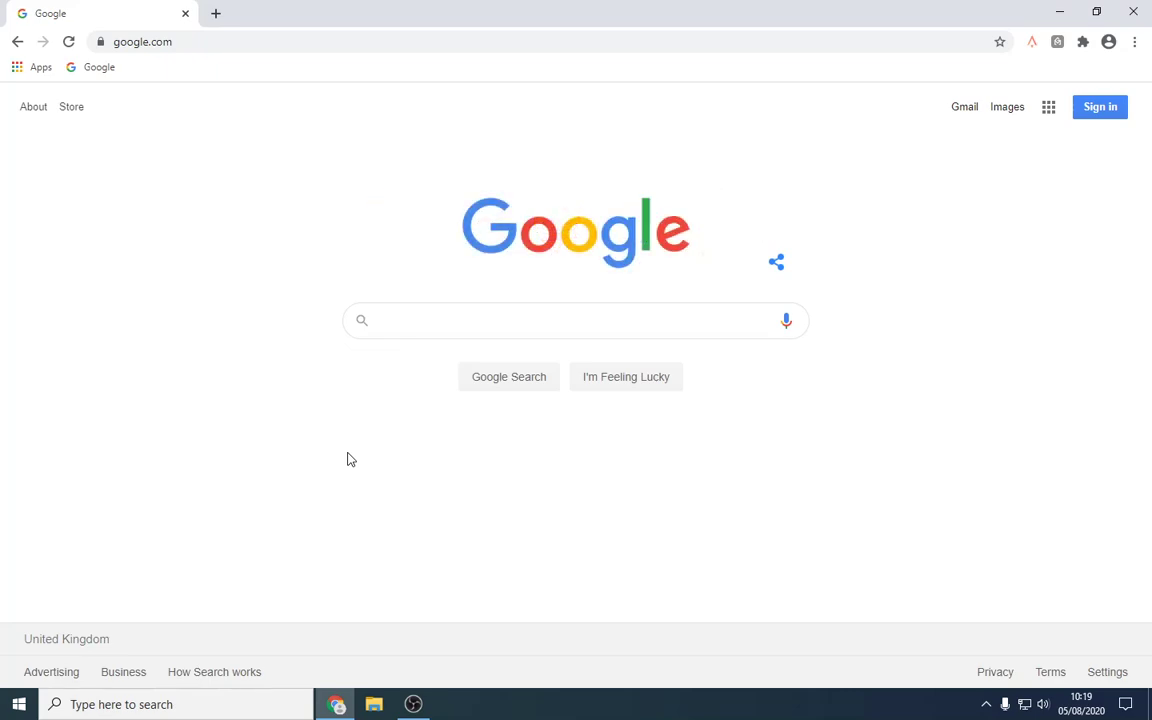
Paste the boolean CV search string for "software engineer" JavaScript into the search box.
click(439, 325)
key(ctrl+v)
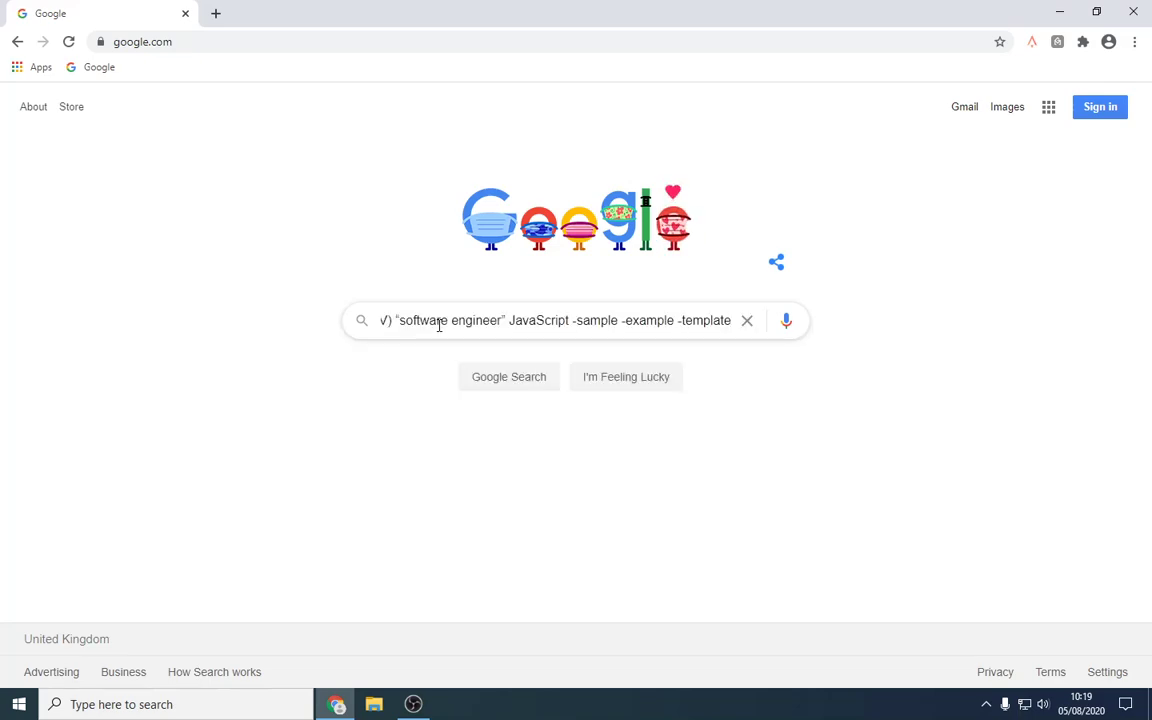
drag(466, 321, 322, 316)
click(414, 320)
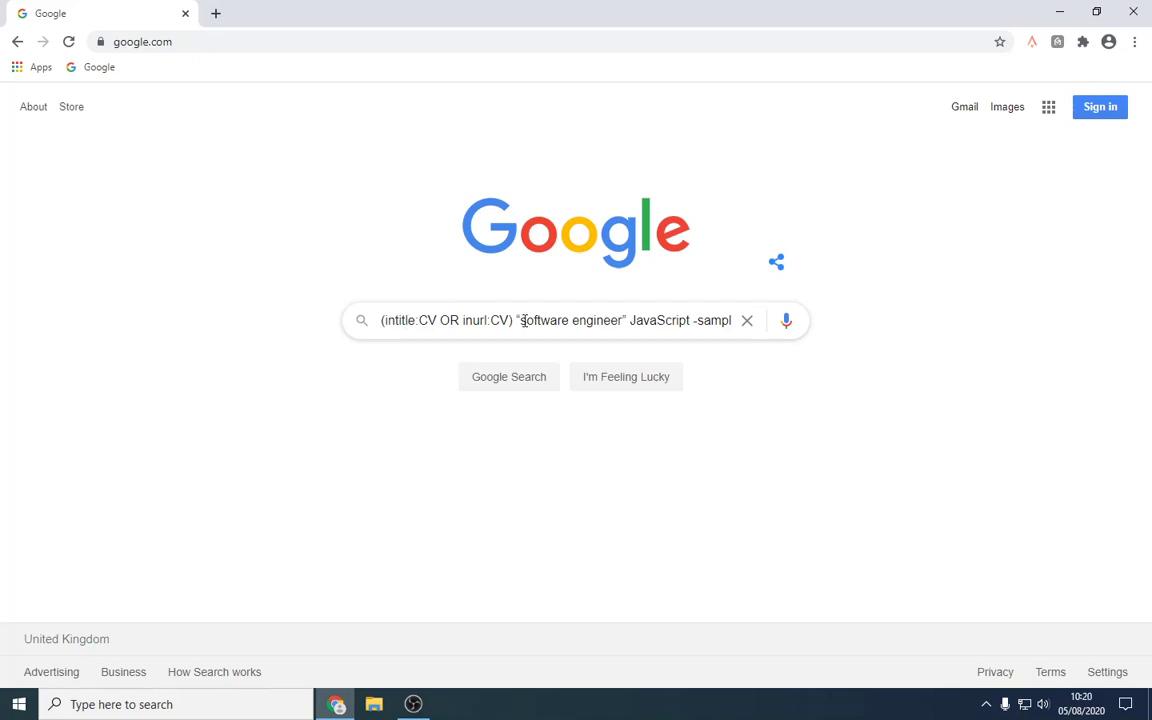
drag(520, 321, 618, 323)
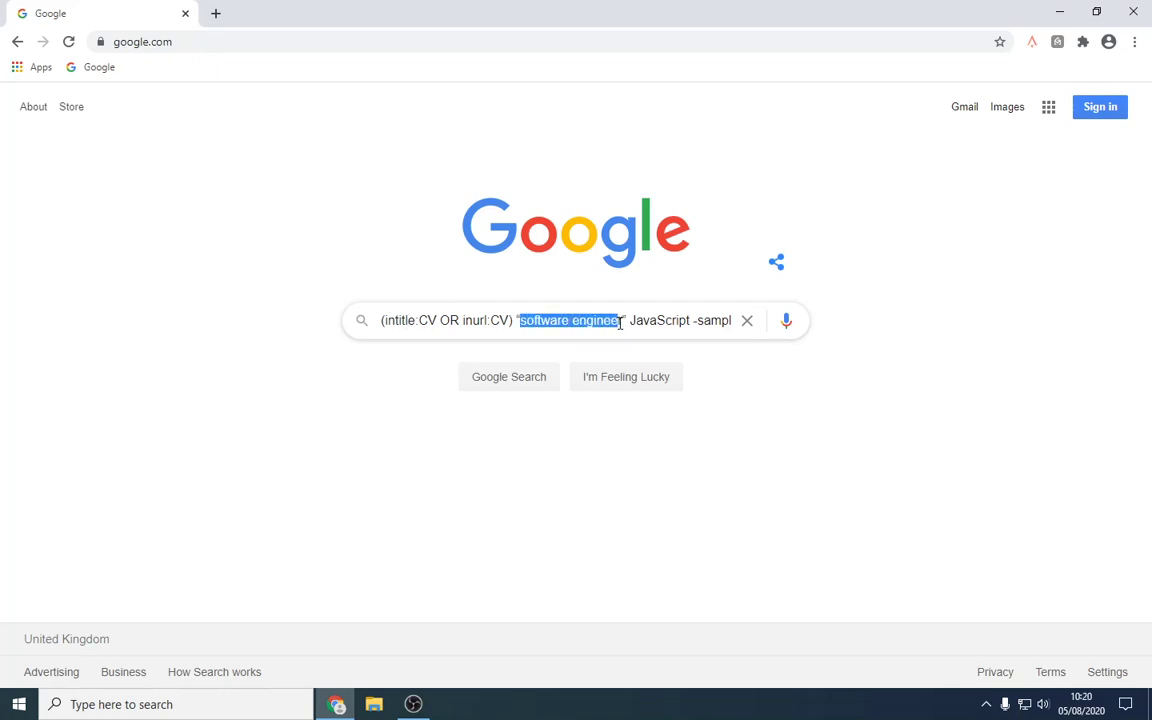
click(620, 323)
right_click(620, 323)
click(566, 321)
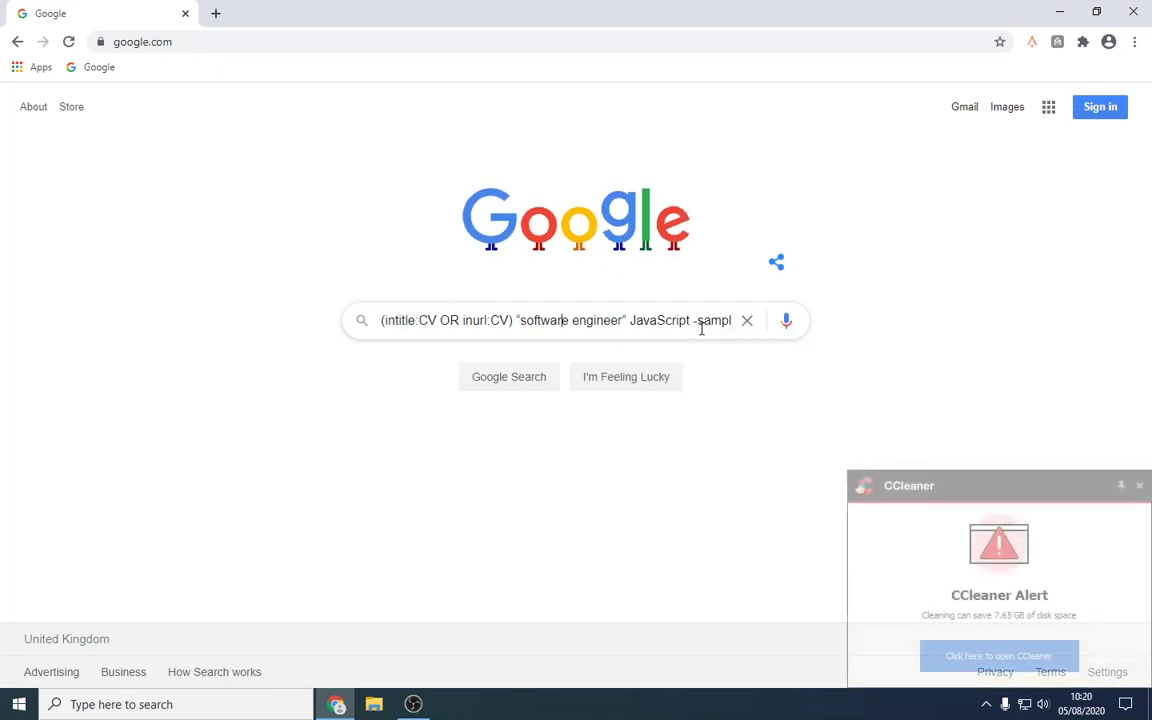
click(1139, 486)
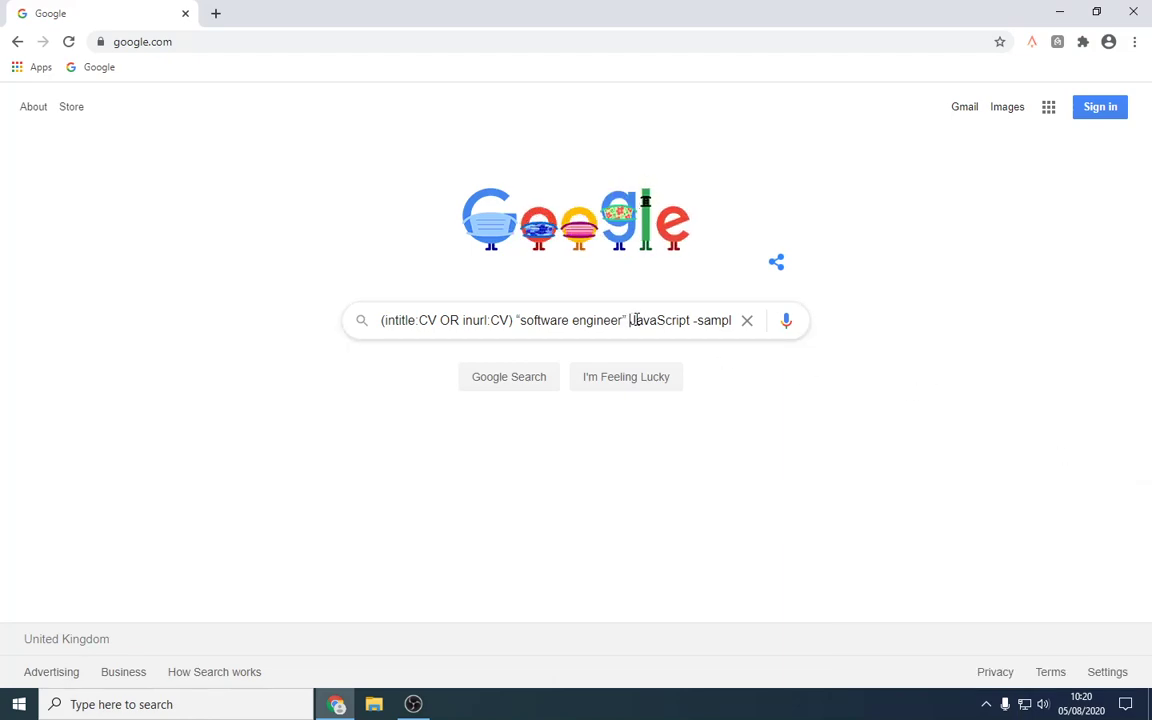
Insert -job before -sample in the query and run the search.
double_click(678, 321)
drag(701, 321, 743, 328)
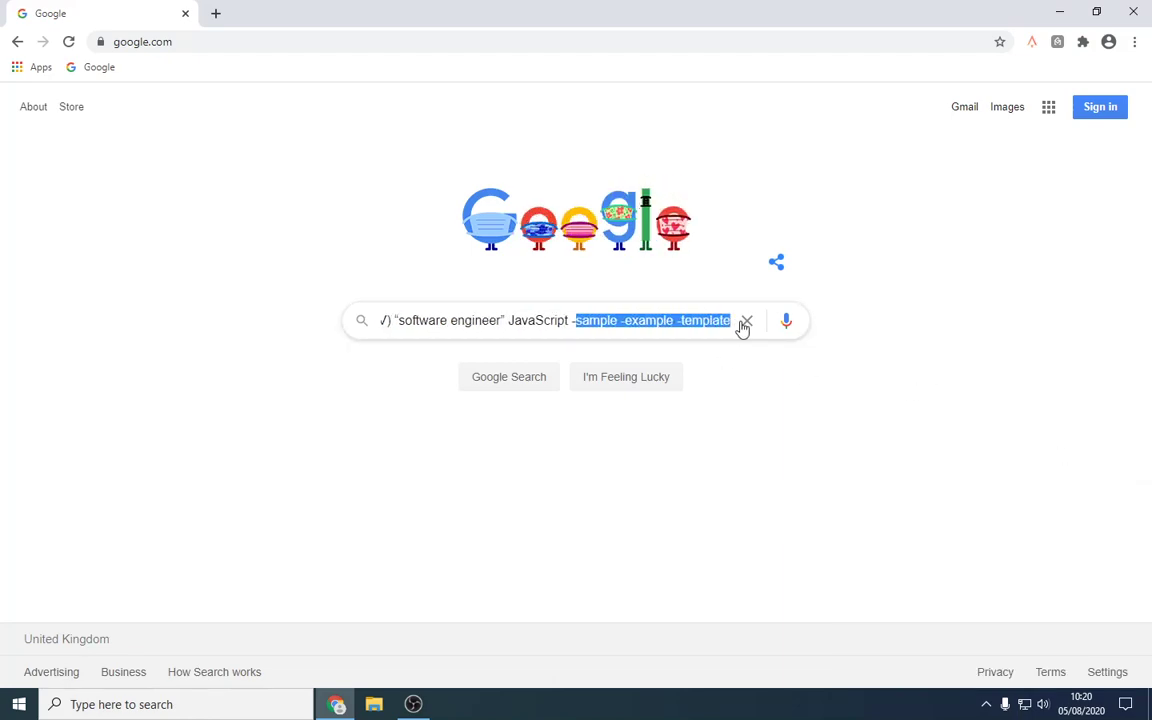
click(625, 321)
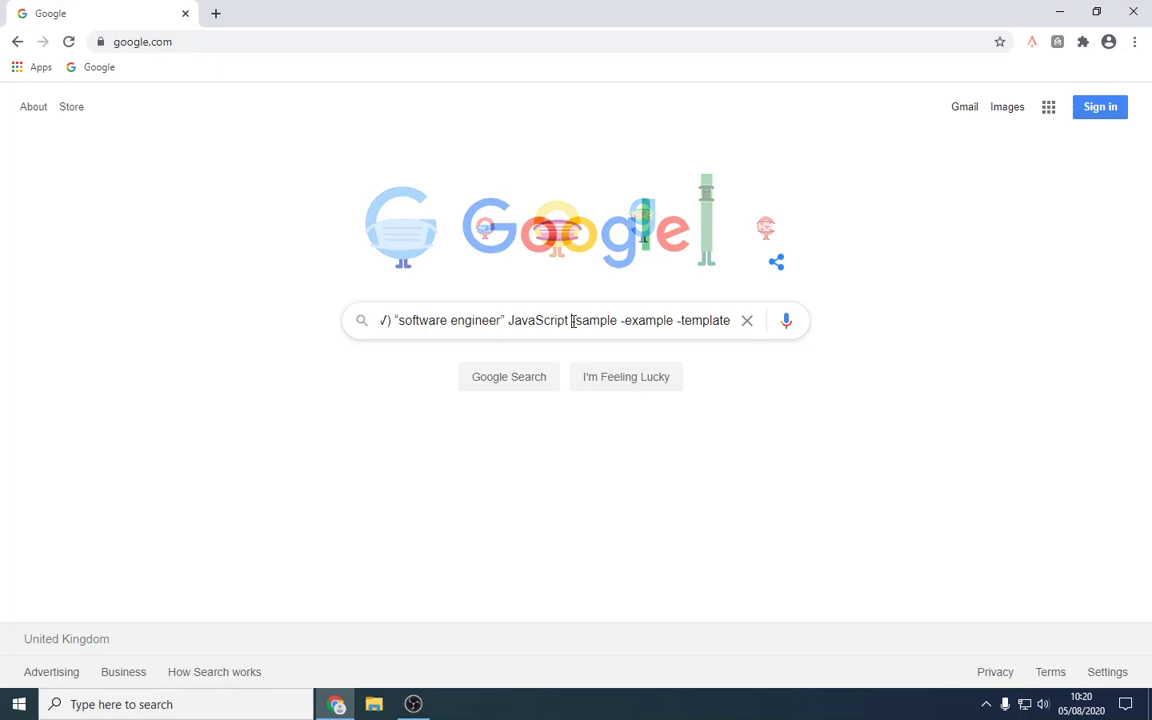
click(575, 321)
text(-)
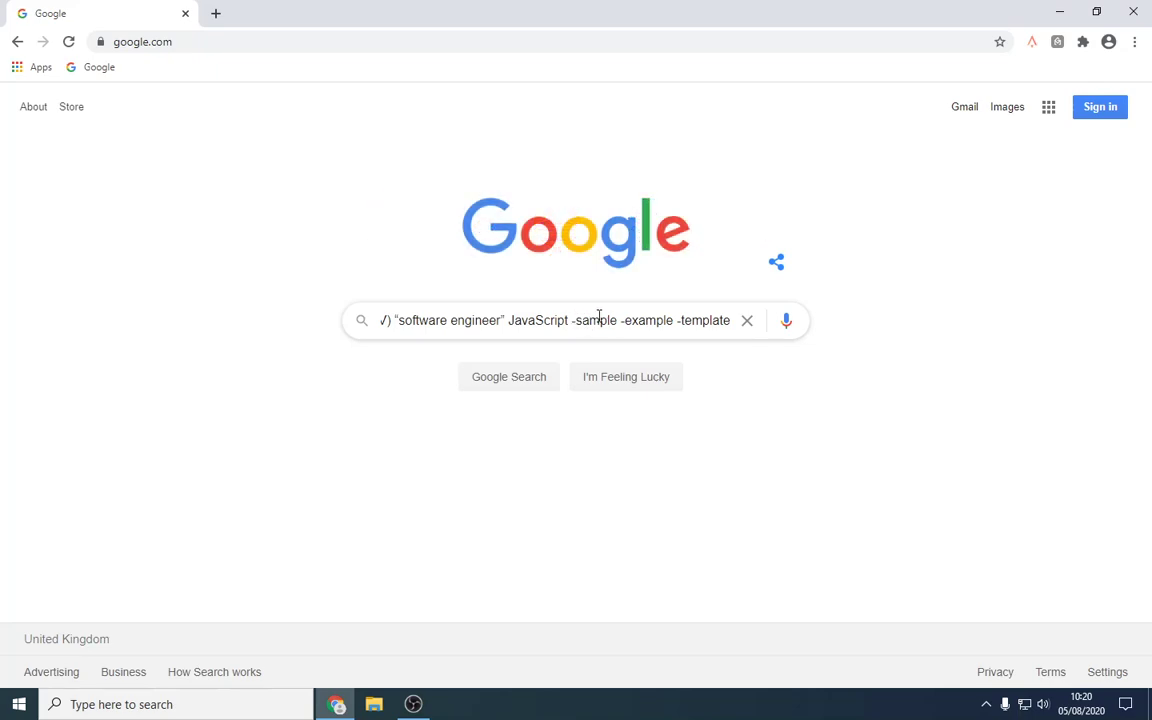
text(j)
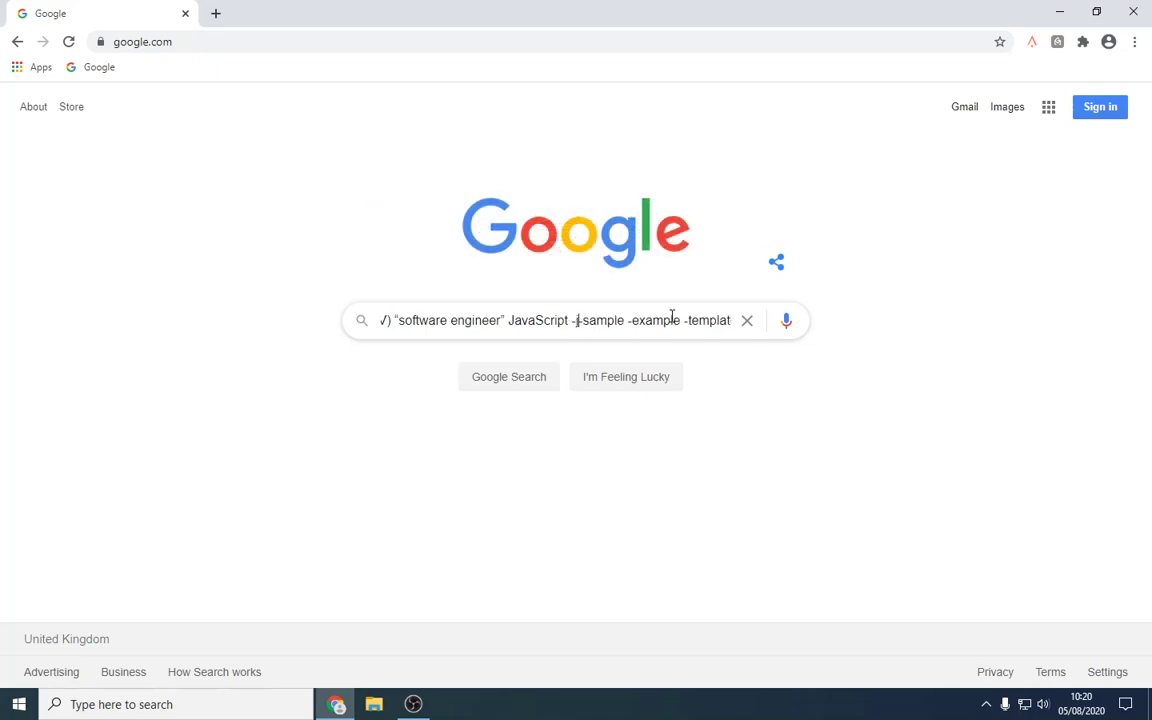
text(ob -)
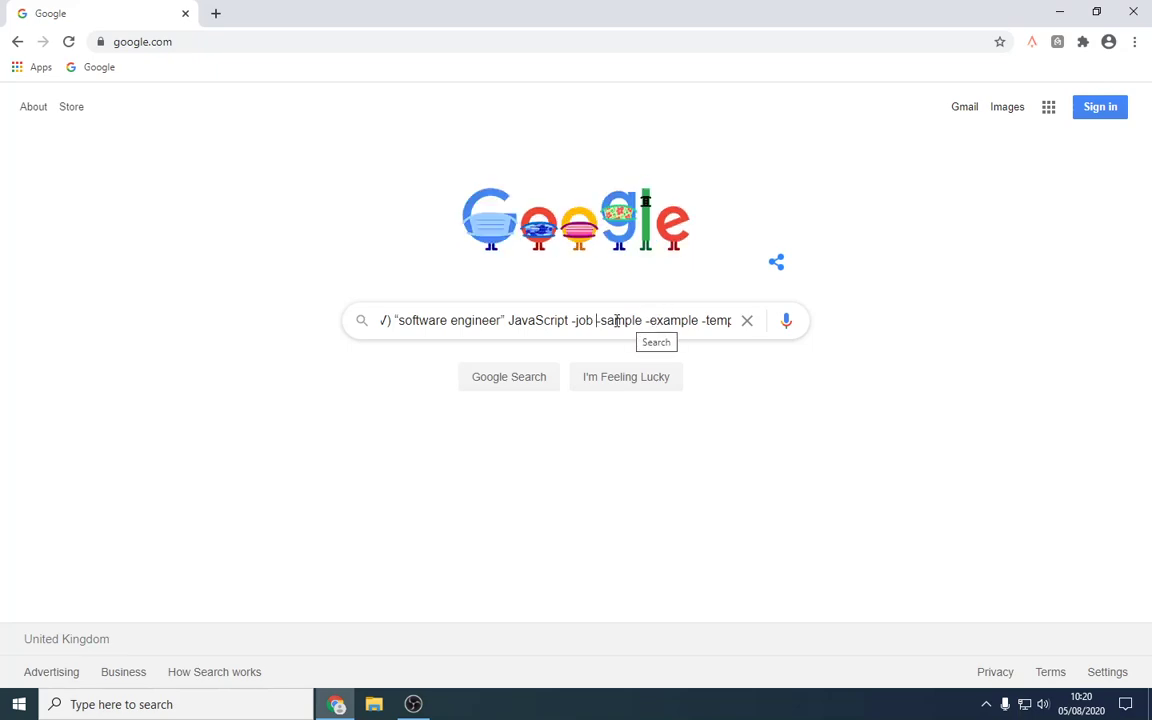
key(Return)
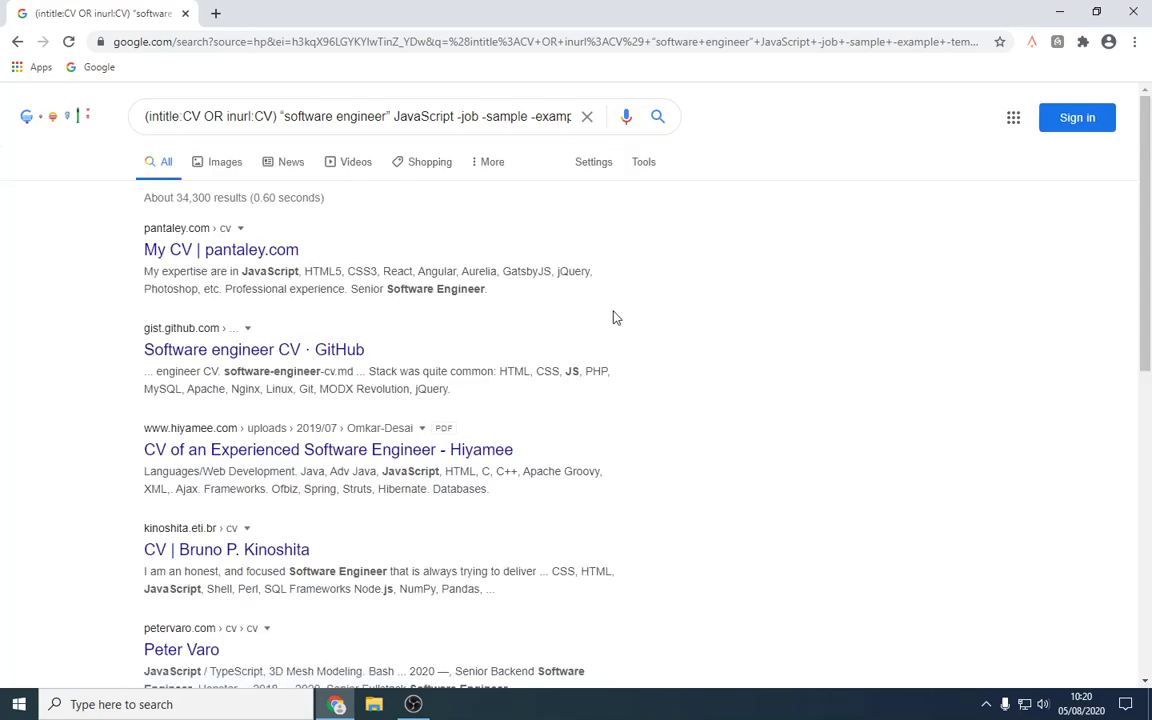
Open the top CV result in a new tab and switch to it.
right_click(248, 252)
click(287, 266)
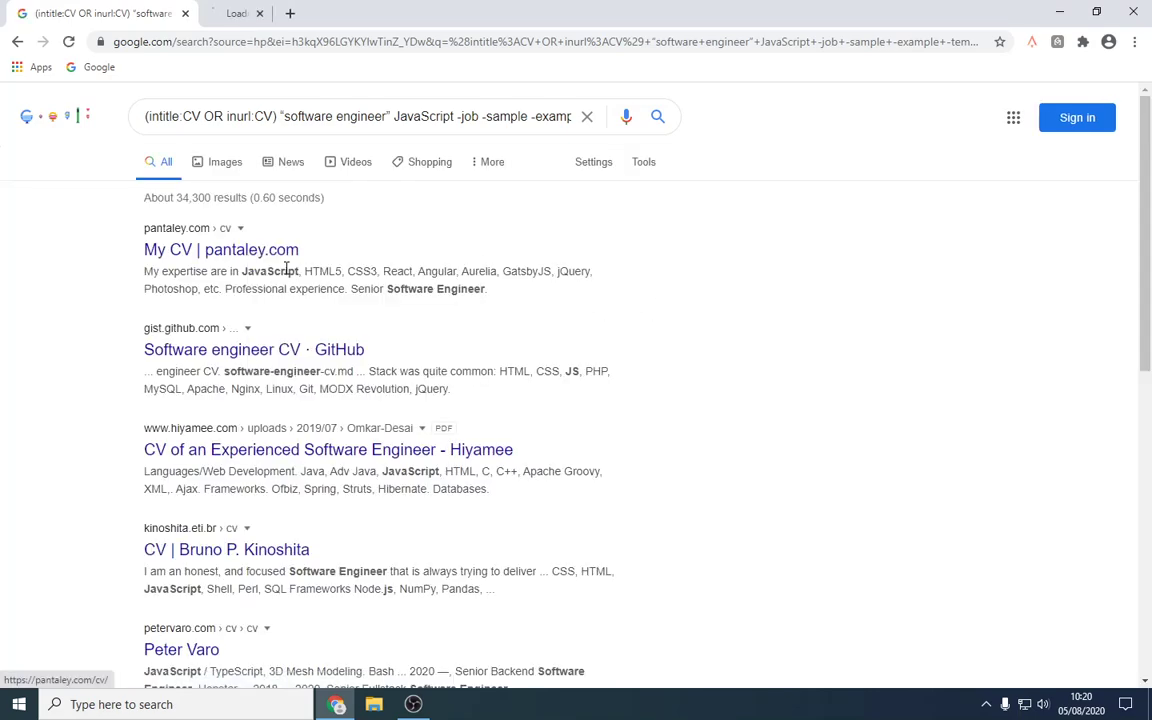
key(ctrl+Tab)
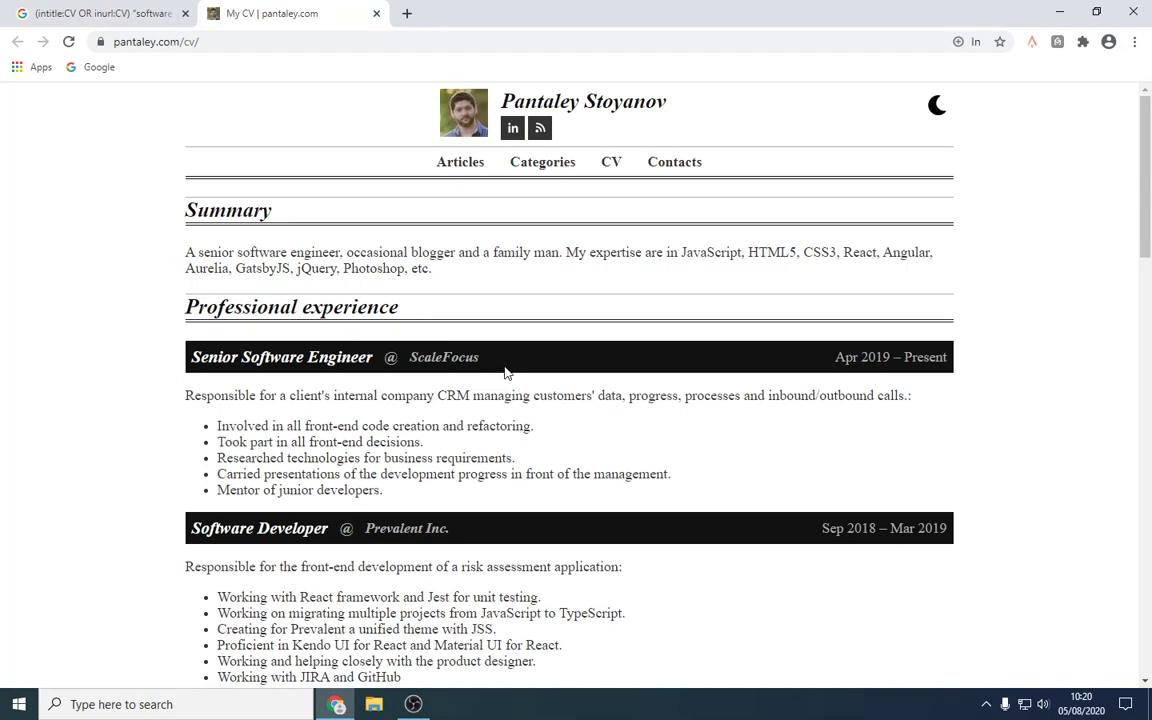
scroll(505, 372, down, 3)
scroll(505, 382, up, 2)
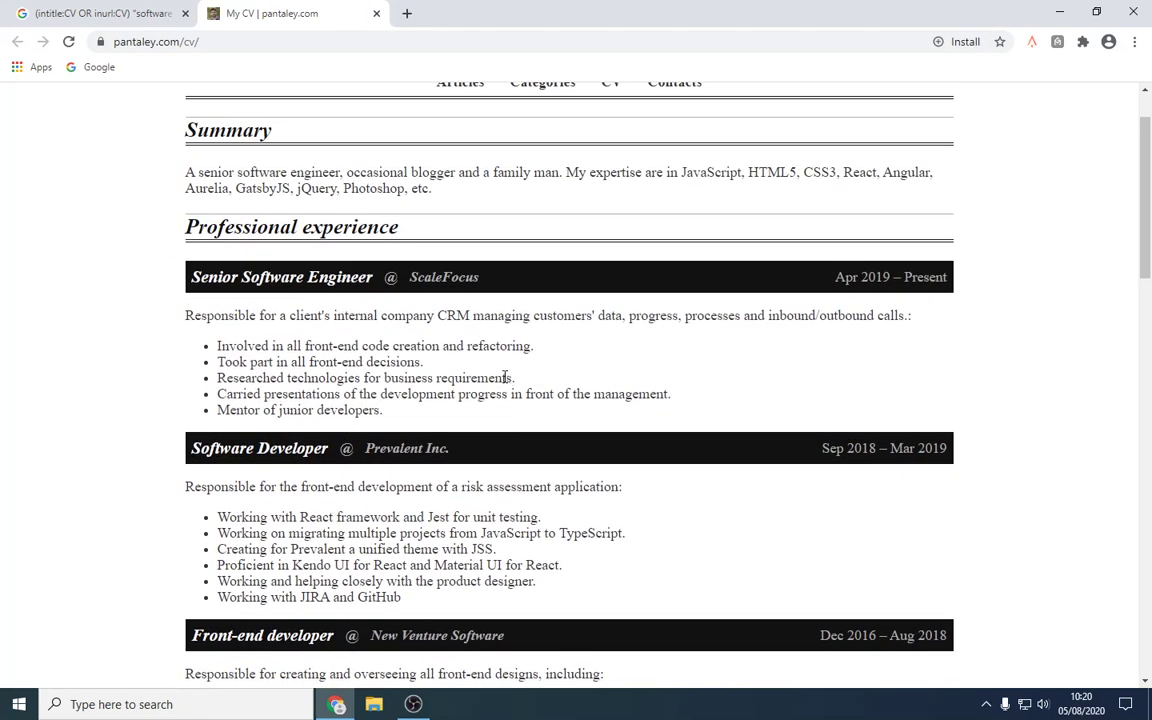
Read the senior software engineer CV, highlighting its Apr 2019 – Present dates and languages line.
drag(833, 277, 953, 280)
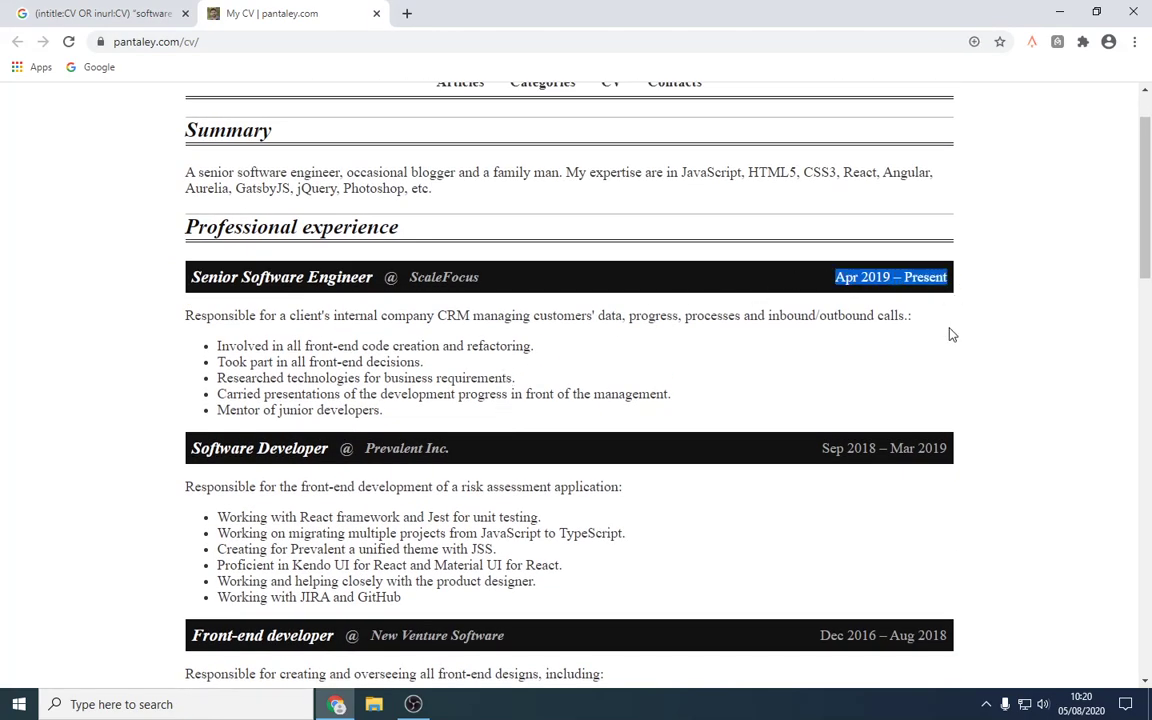
scroll(840, 355, up, 1)
click(727, 375)
scroll(637, 357, down, 8)
scroll(612, 368, down, 4)
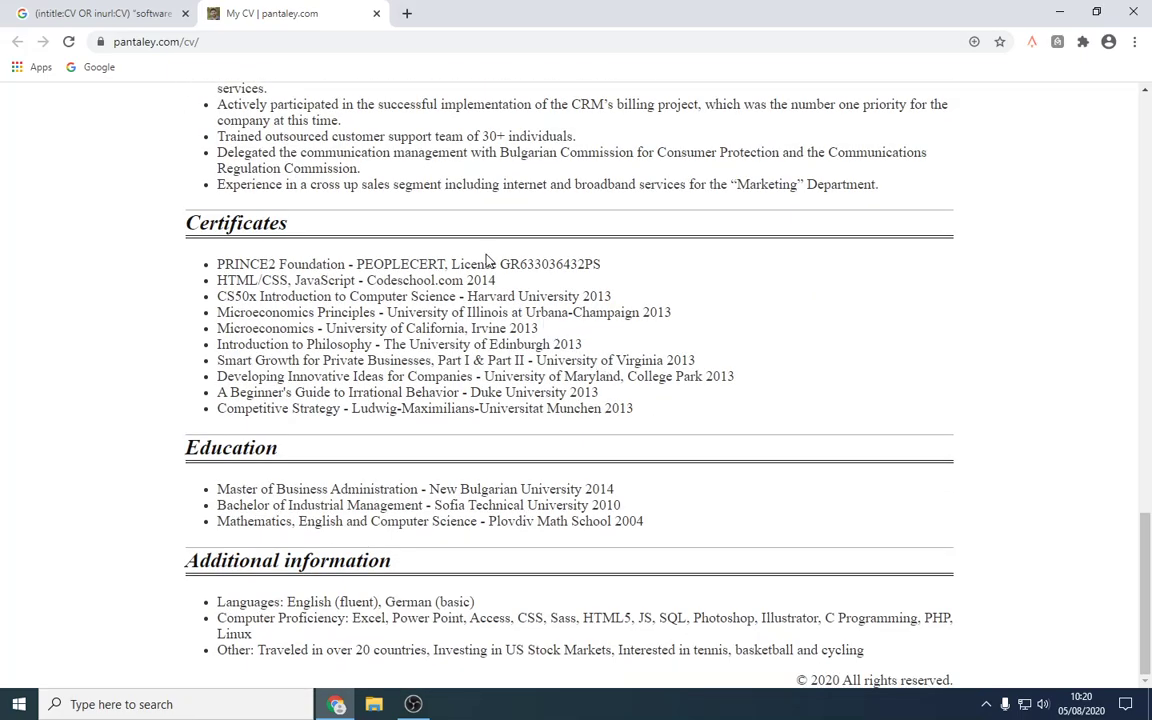
drag(259, 597, 440, 602)
click(448, 600)
drag(356, 648, 527, 650)
click(527, 650)
scroll(599, 506, up, 3)
scroll(596, 514, up, 5)
scroll(590, 490, up, 5)
scroll(565, 430, up, 4)
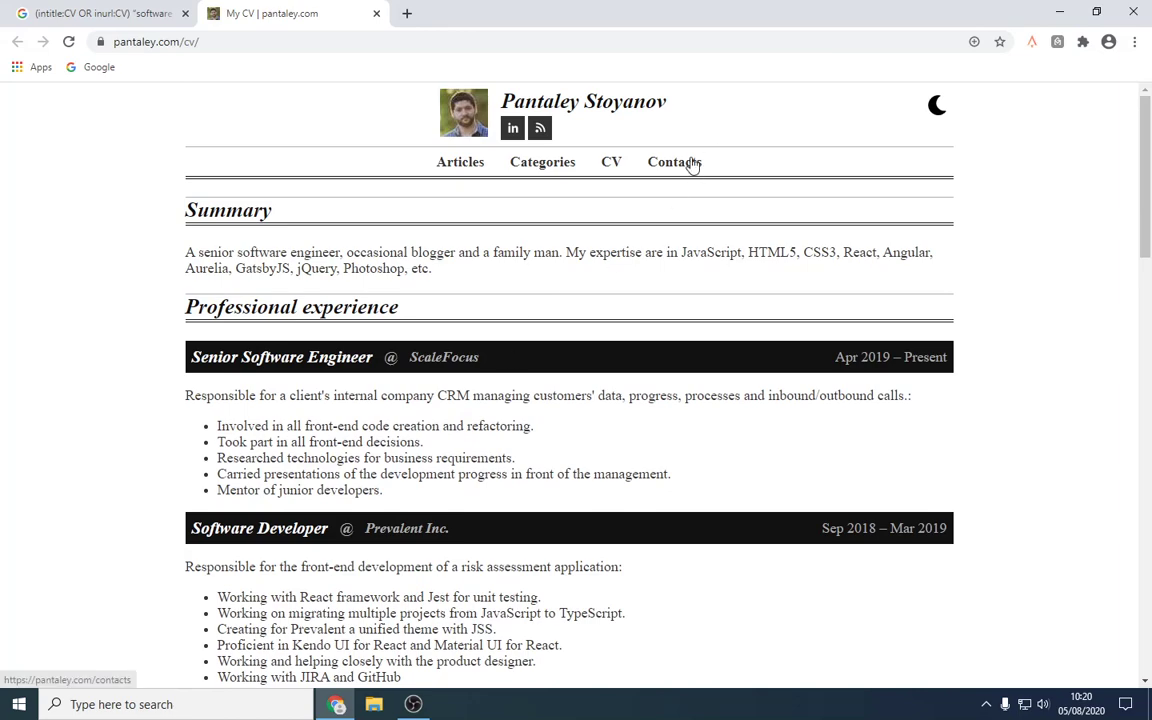
Close the first CV, then open the fourth result's CV in a new tab, read it and close it.
click(377, 14)
scroll(432, 278, down, 1)
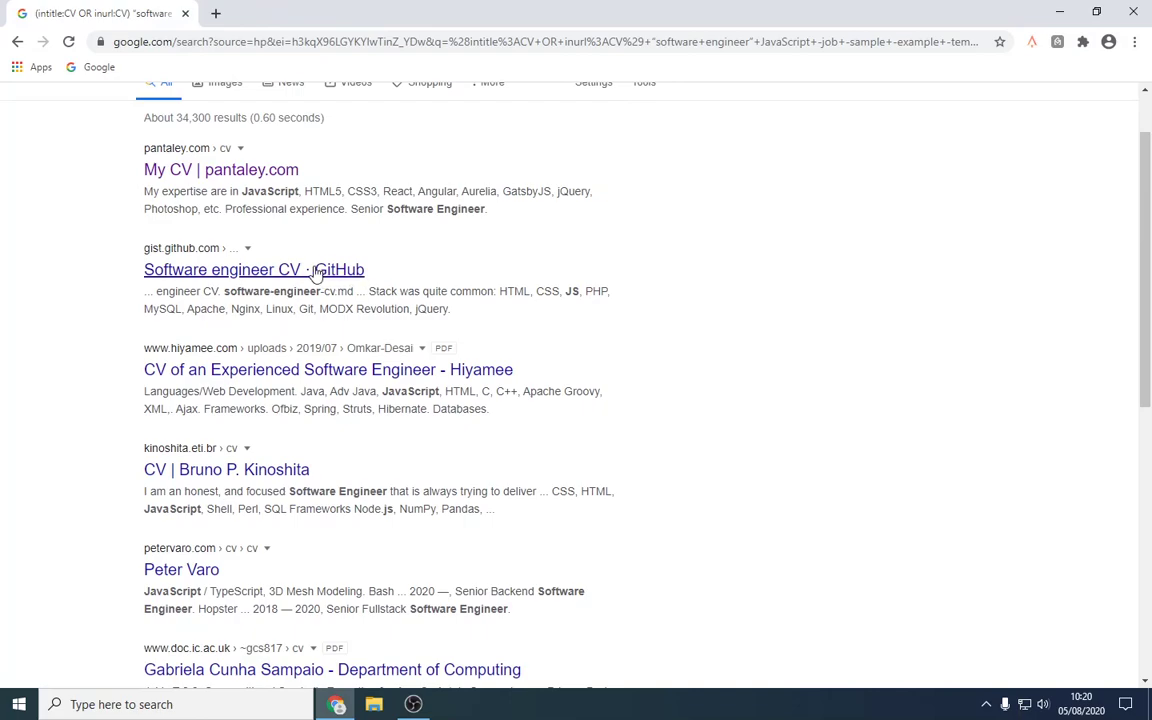
right_click(270, 468)
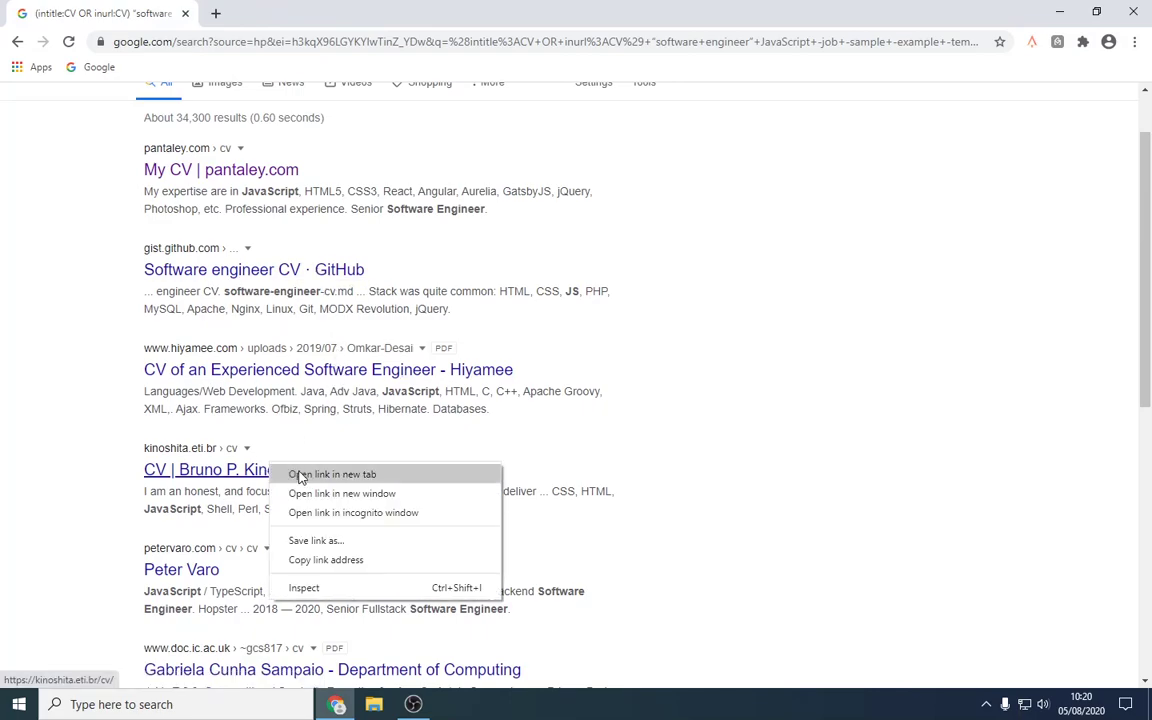
click(300, 473)
click(275, 13)
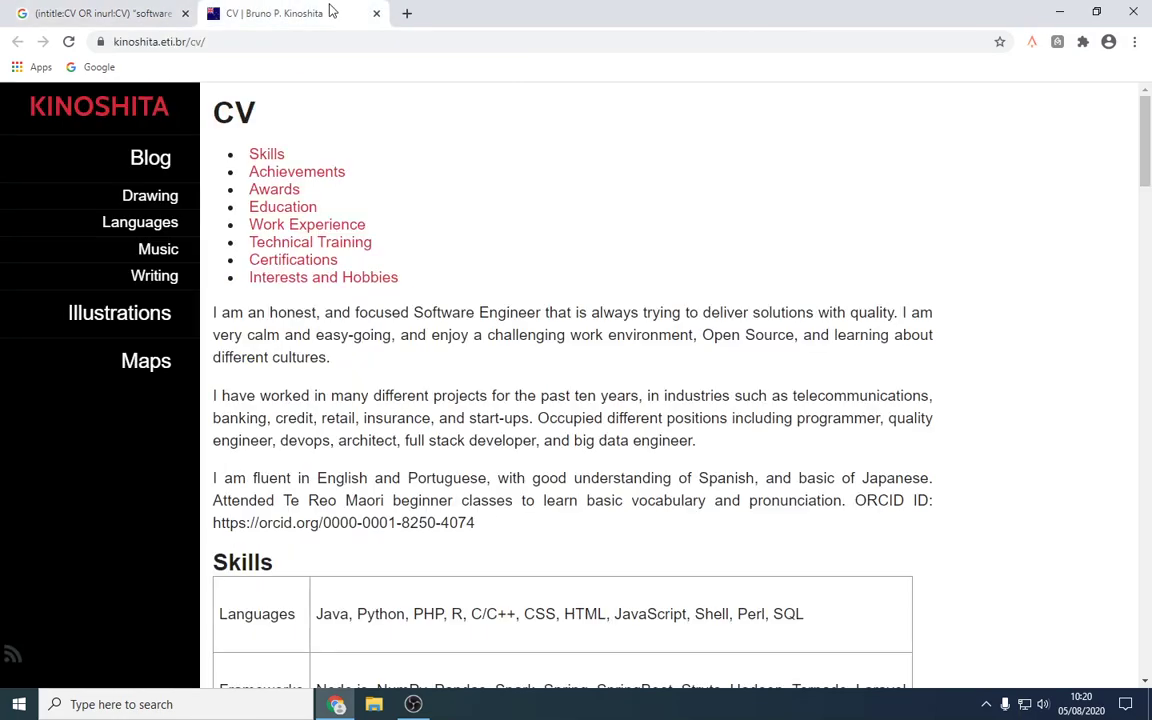
scroll(445, 265, down, 5)
scroll(507, 274, down, 5)
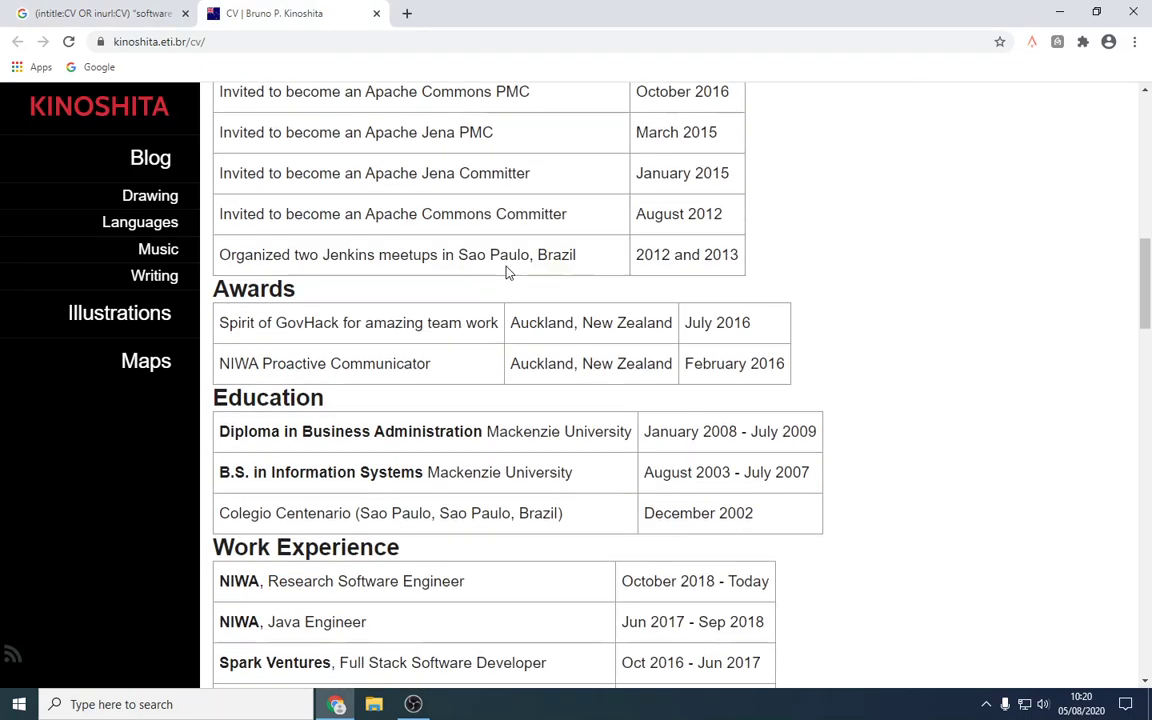
scroll(506, 240, down, 2)
scroll(504, 198, down, 2)
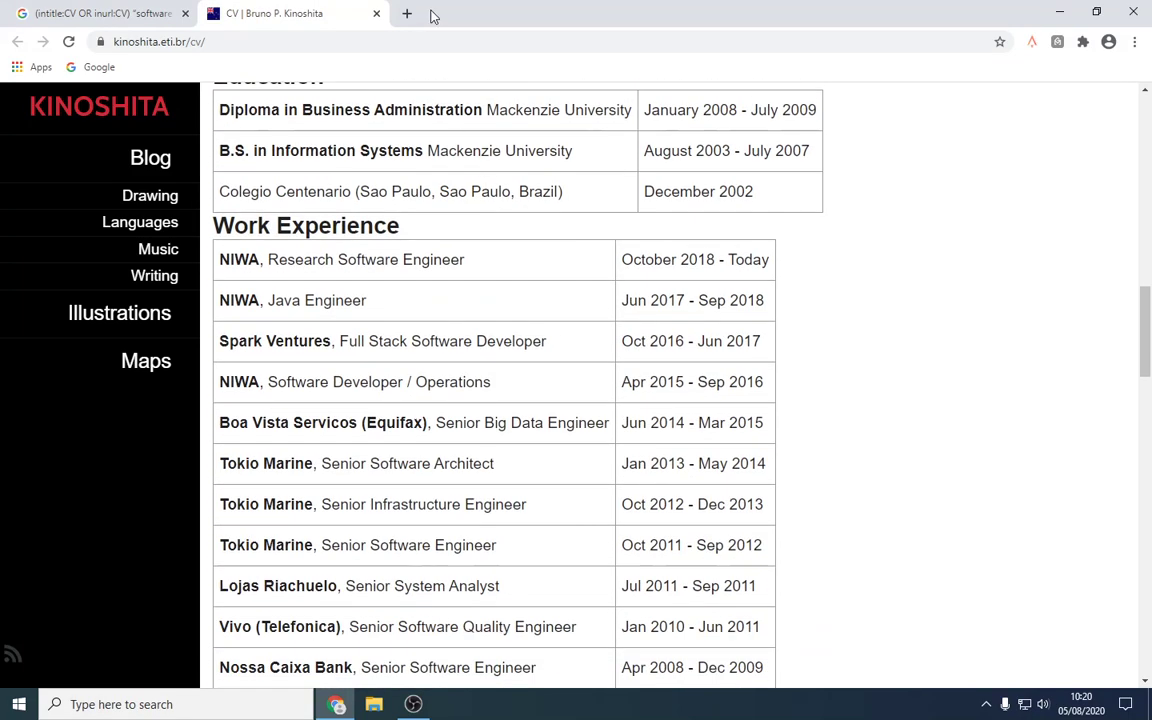
click(376, 14)
View the cv-assets Curriculum Vitae result, then go back to the search results.
scroll(310, 418, down, 3)
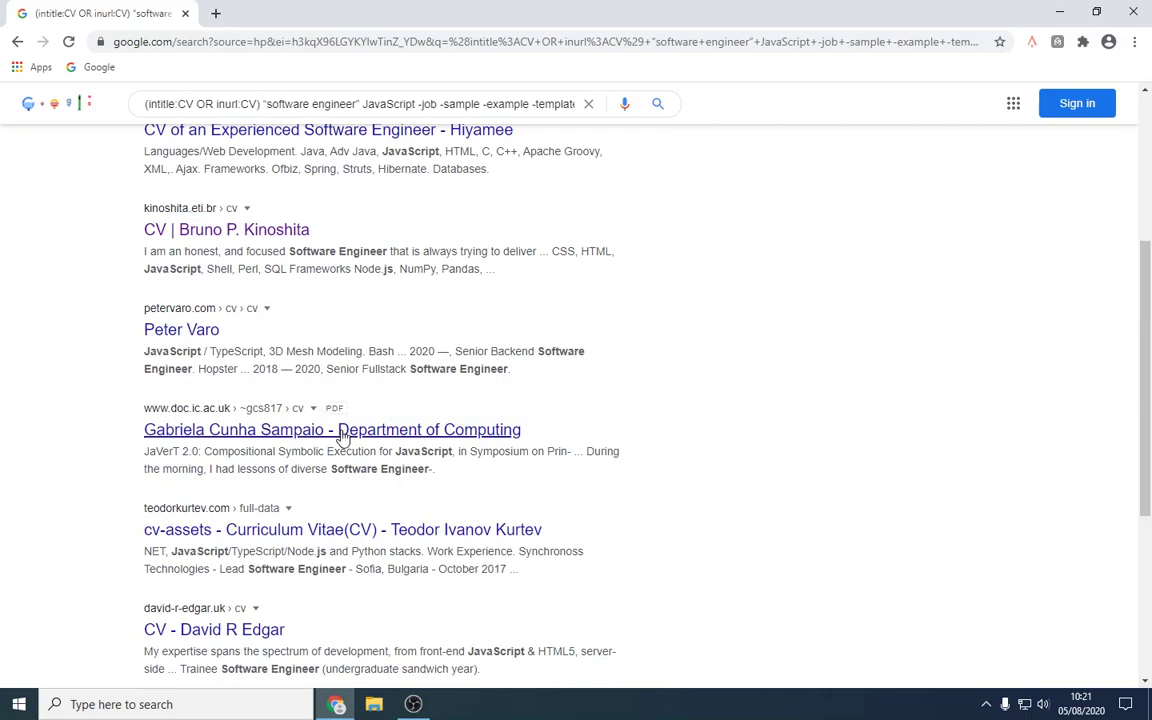
click(405, 537)
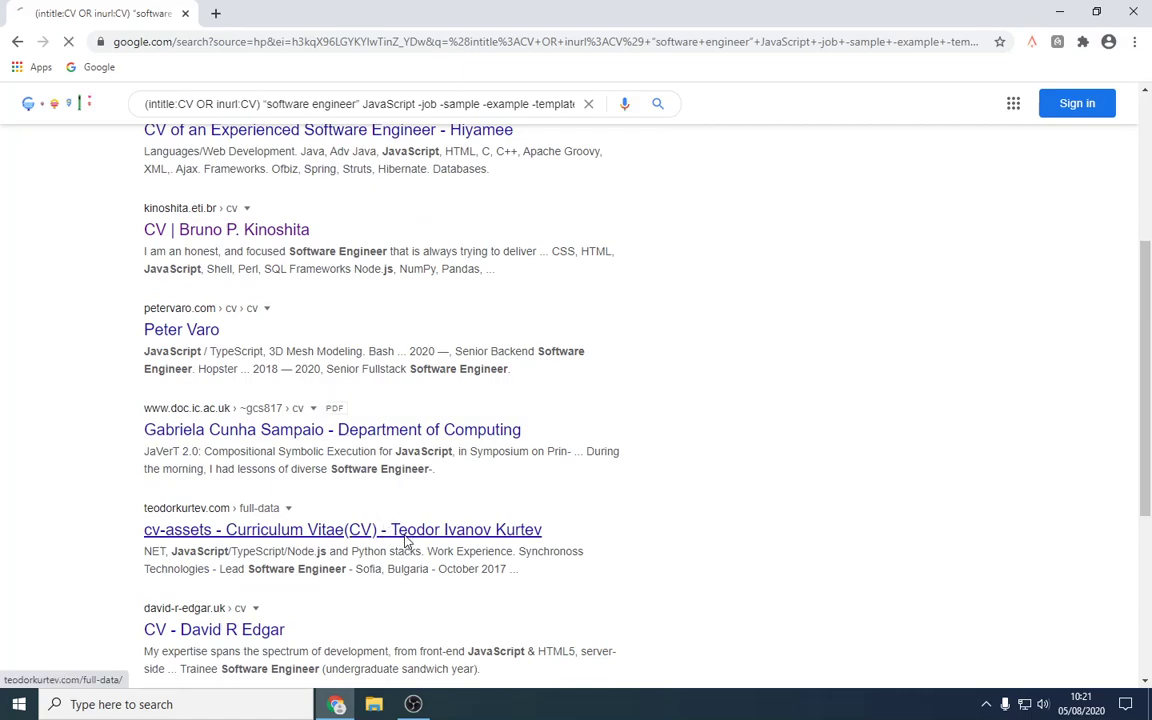
scroll(508, 402, down, 5)
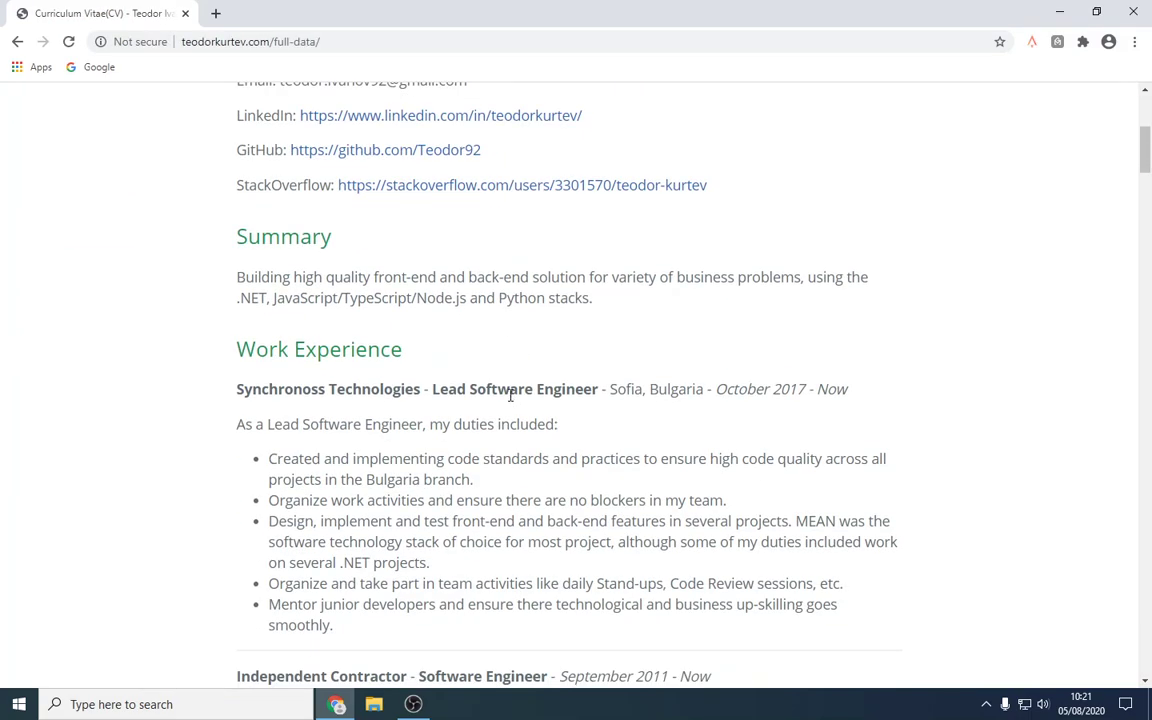
scroll(509, 393, down, 5)
scroll(509, 393, up, 5)
scroll(520, 320, up, 1)
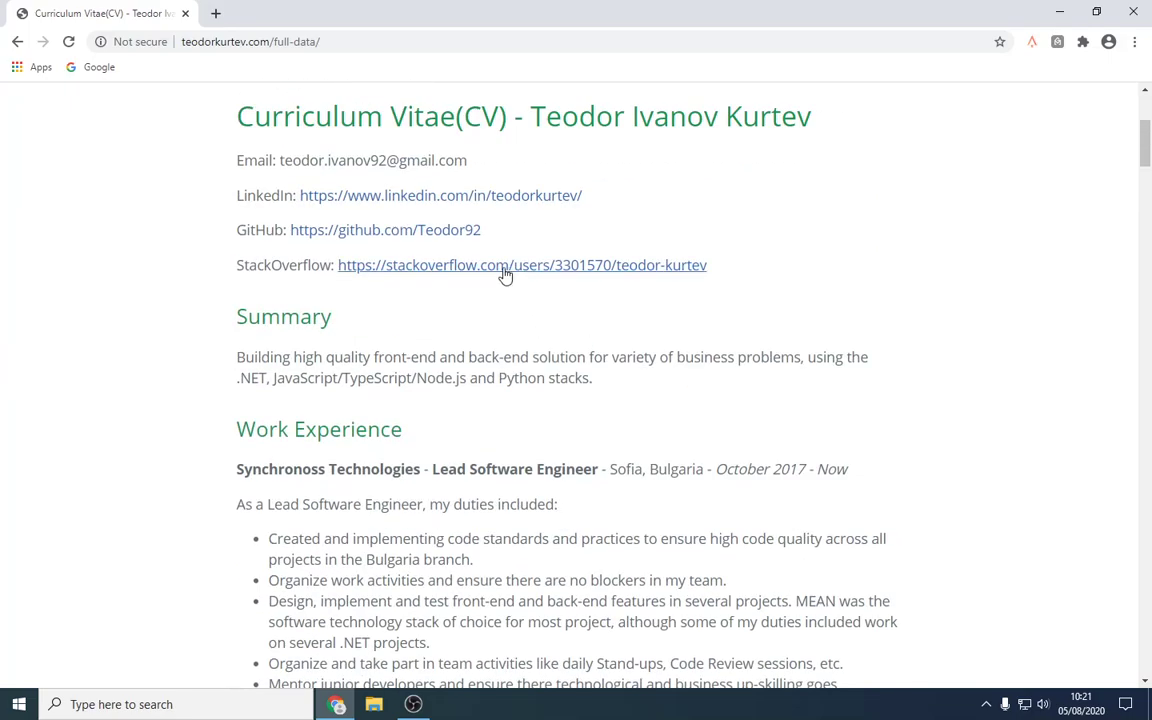
scroll(388, 231, up, 3)
click(17, 41)
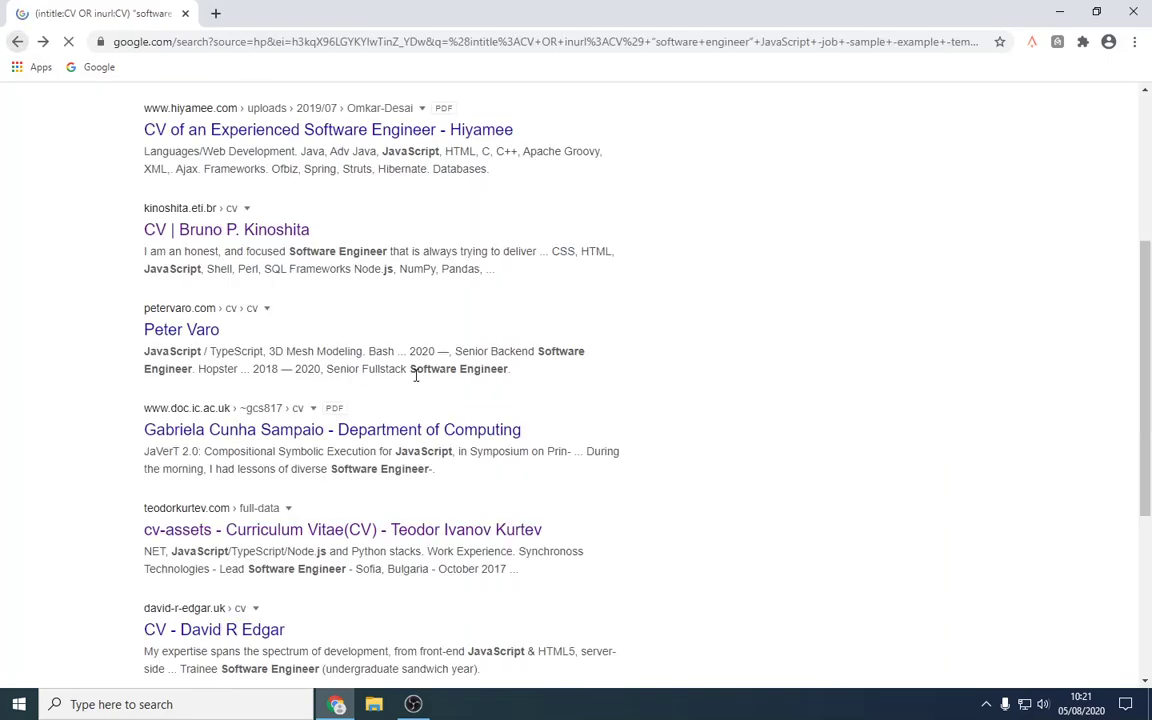
scroll(435, 386, down, 4)
scroll(417, 400, up, 10)
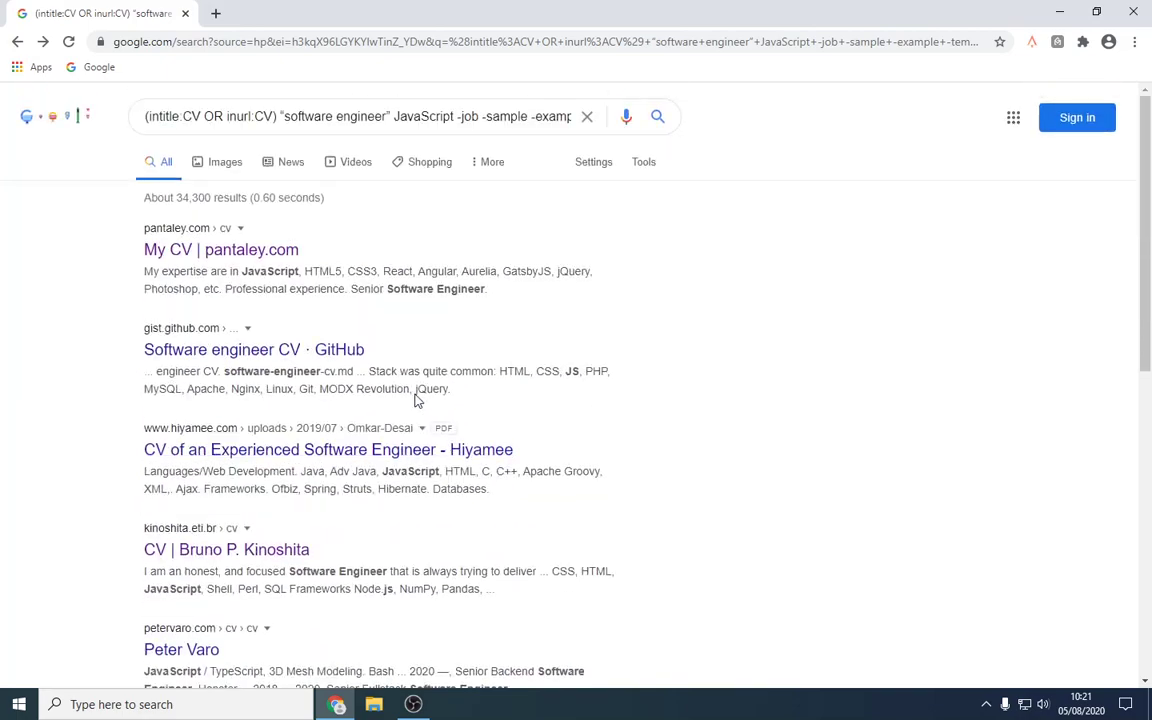
Replace "software engineer" with nurse and JavaScript with care home, then search.
drag(383, 117, 285, 117)
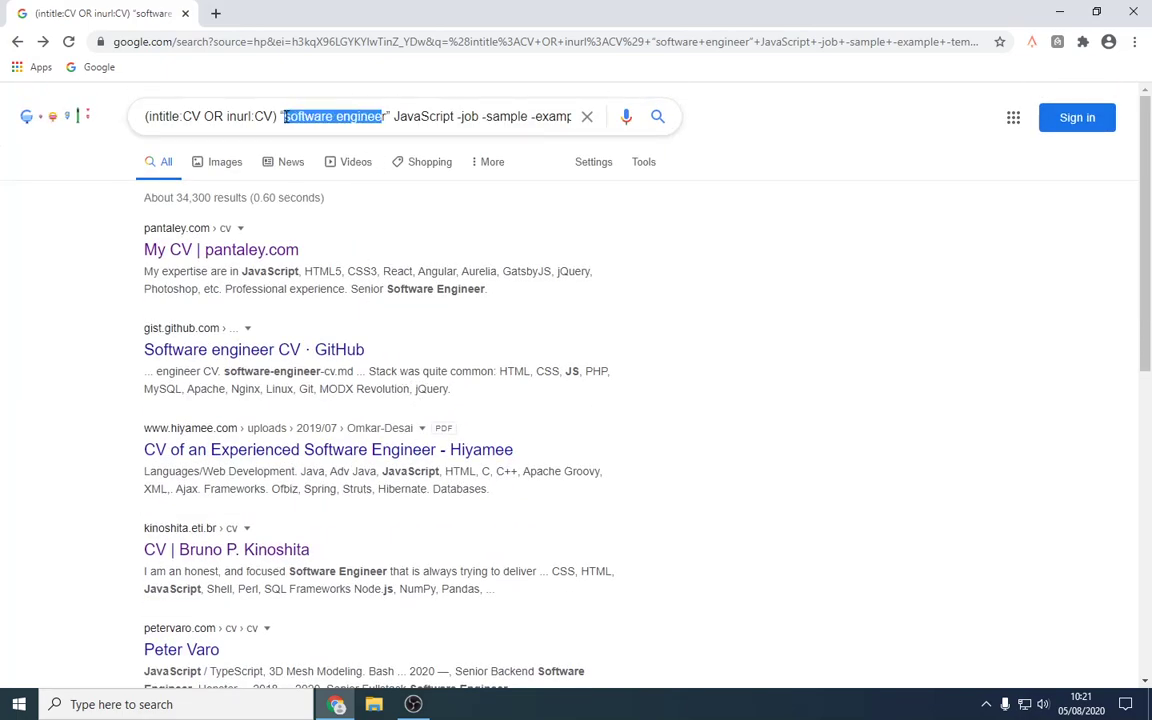
key(BackSpace)
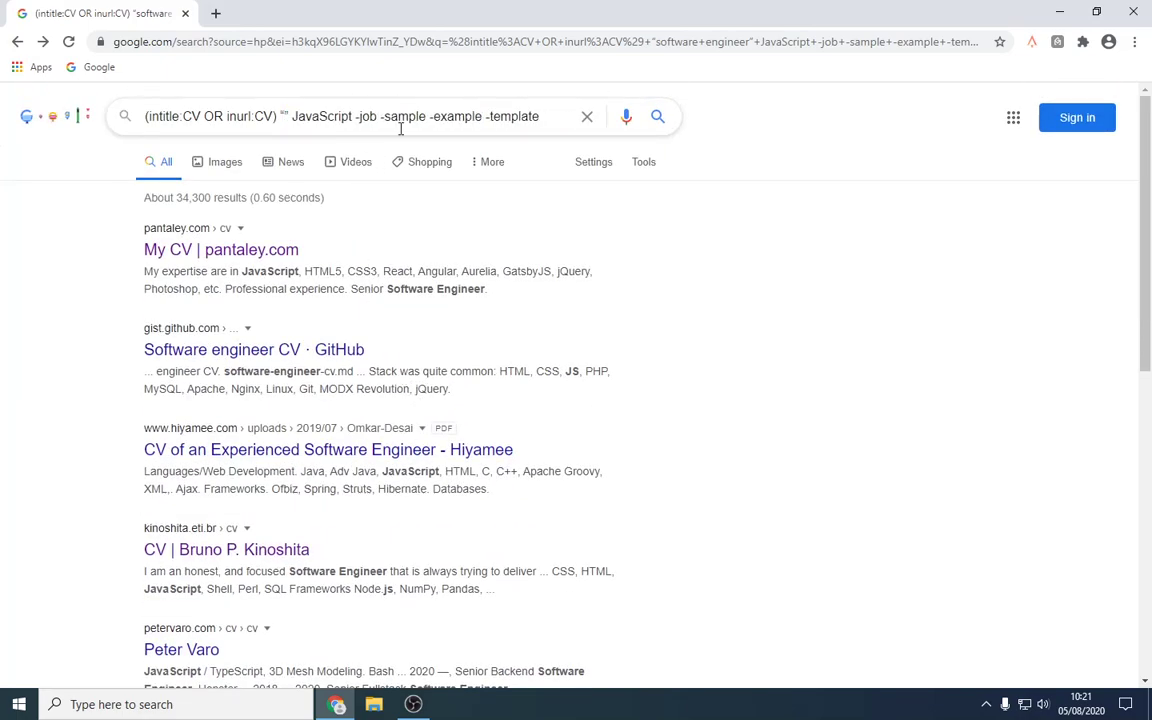
text(nurse)
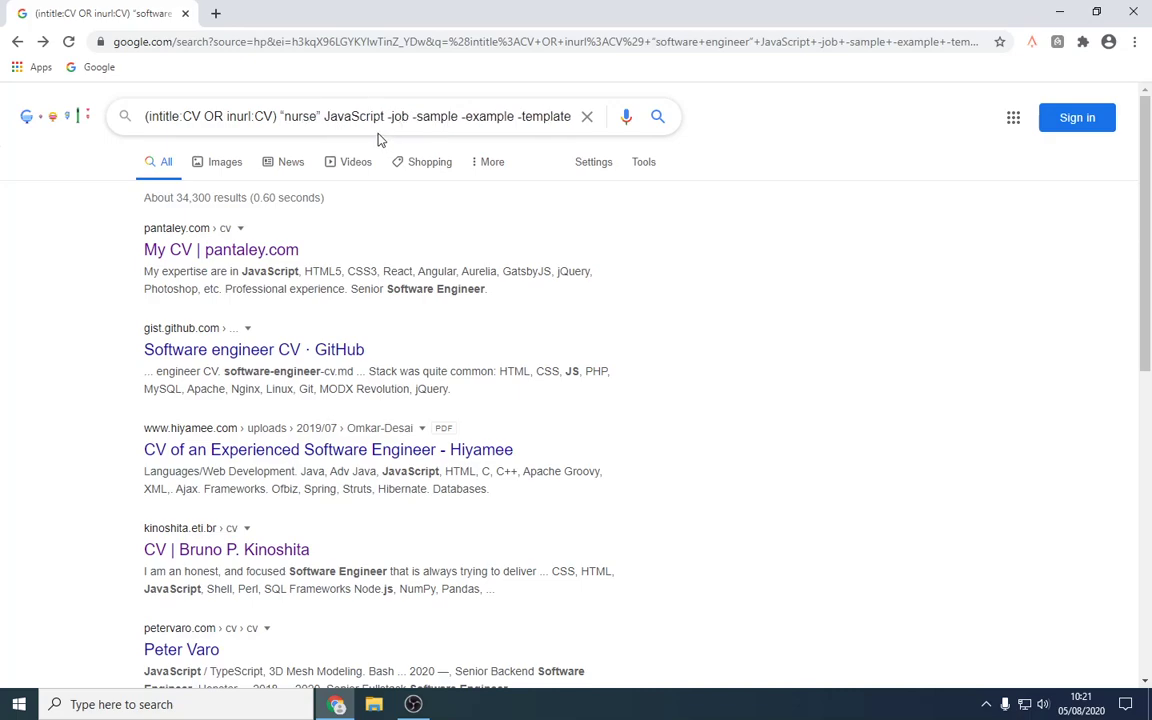
double_click(359, 115)
text(c)
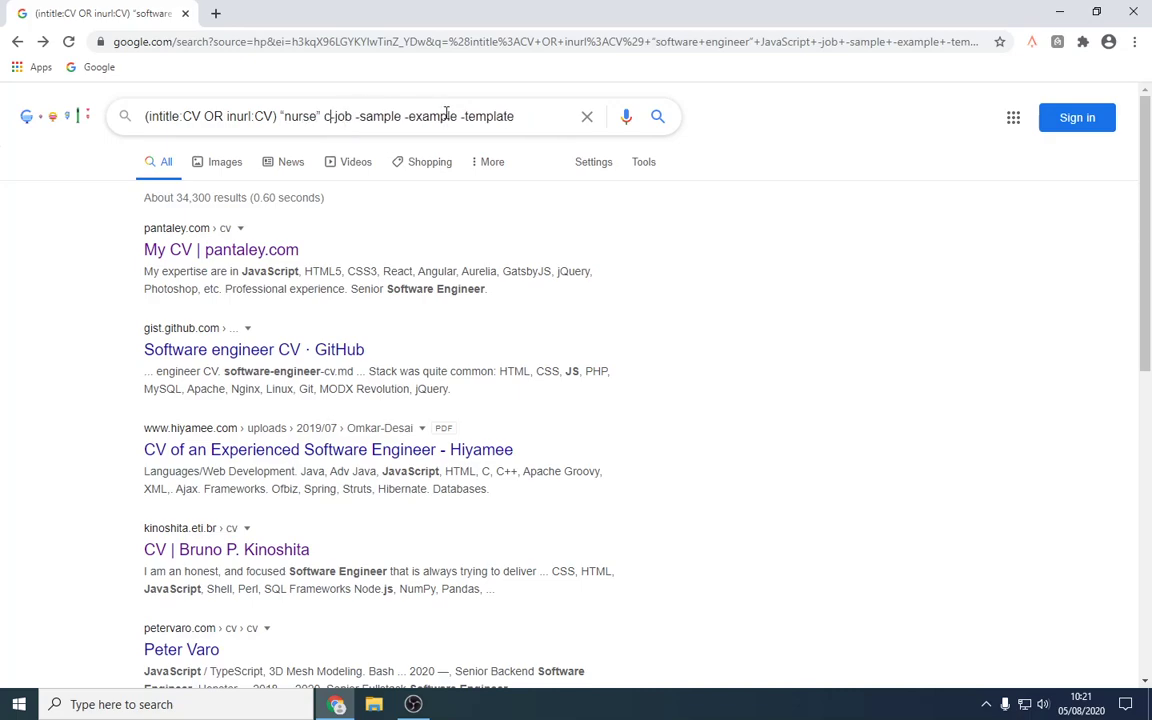
text(are home)
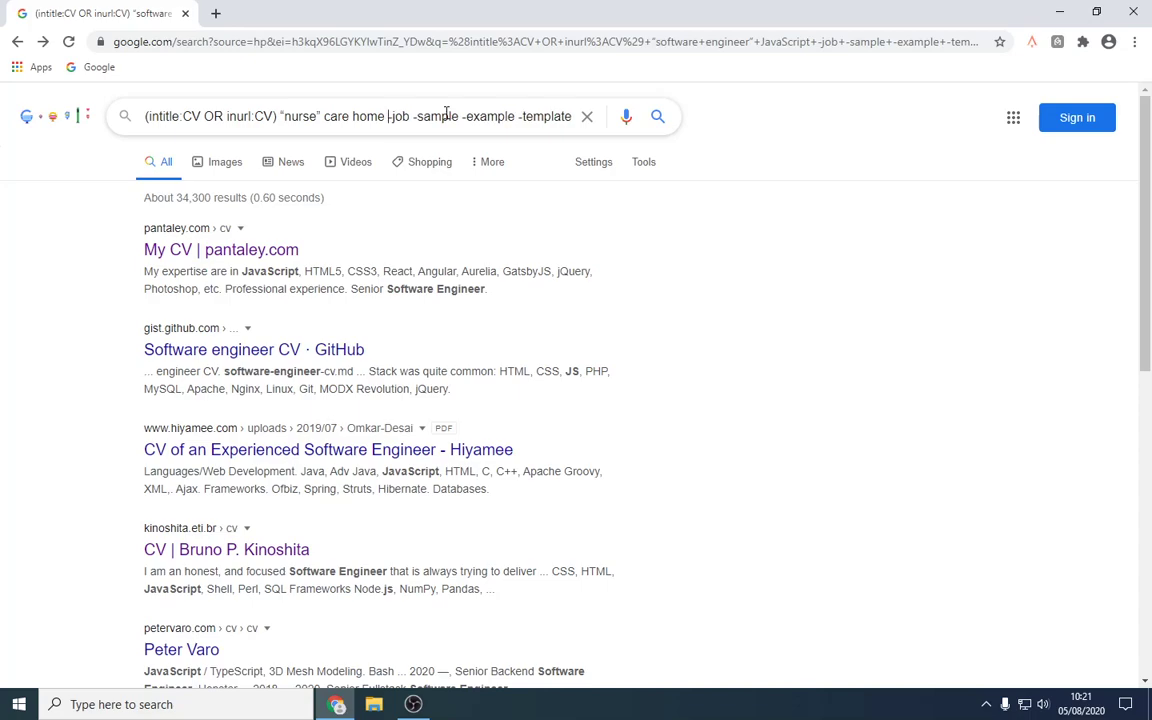
key(Return)
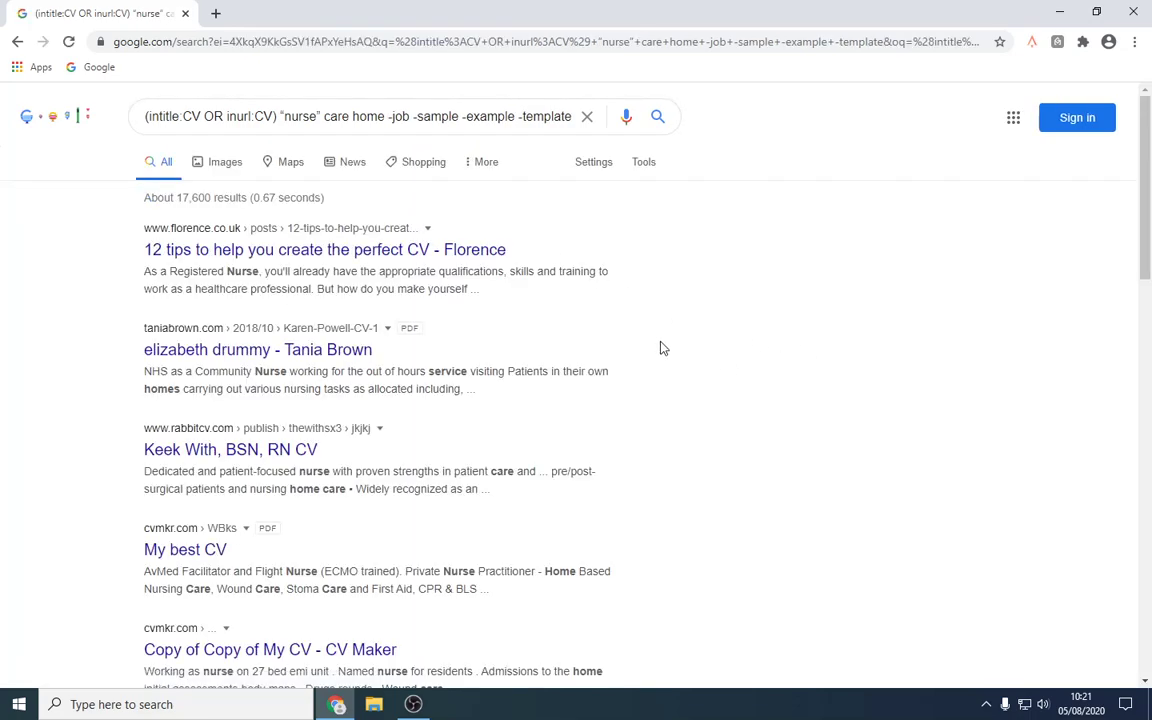
right_click(322, 350)
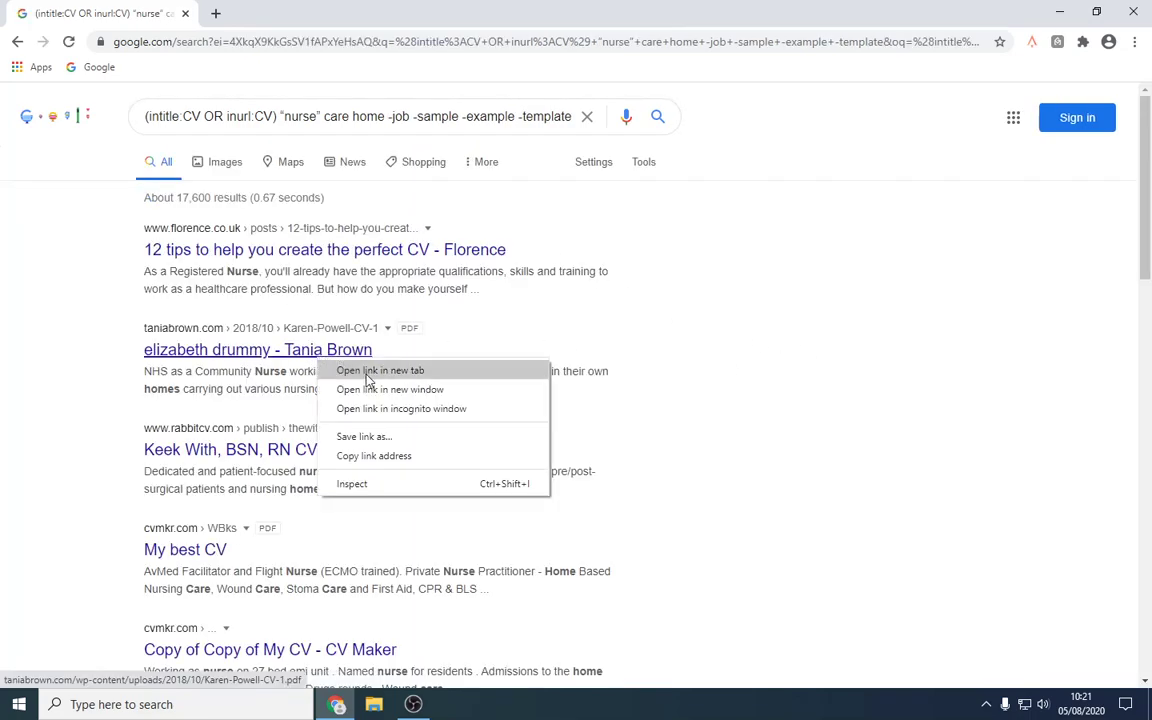
click(362, 372)
scroll(367, 374, down, 1)
scroll(367, 374, down, 2)
right_click(214, 390)
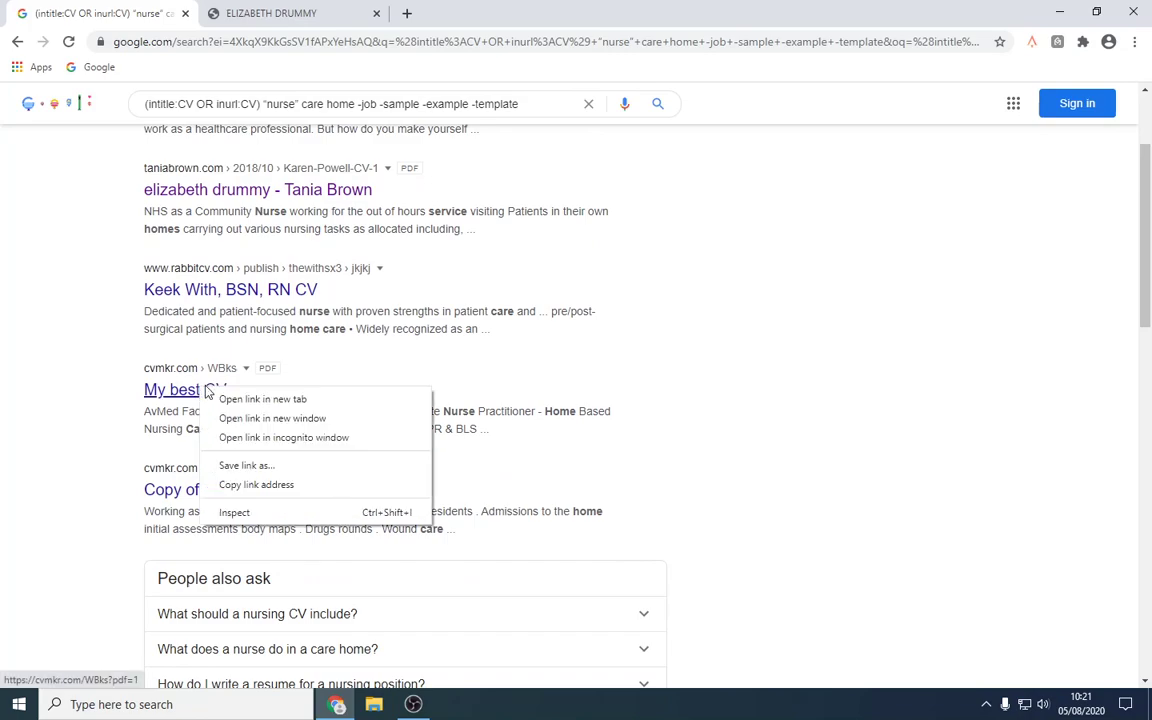
click(252, 400)
scroll(288, 393, down, 3)
scroll(316, 383, down, 3)
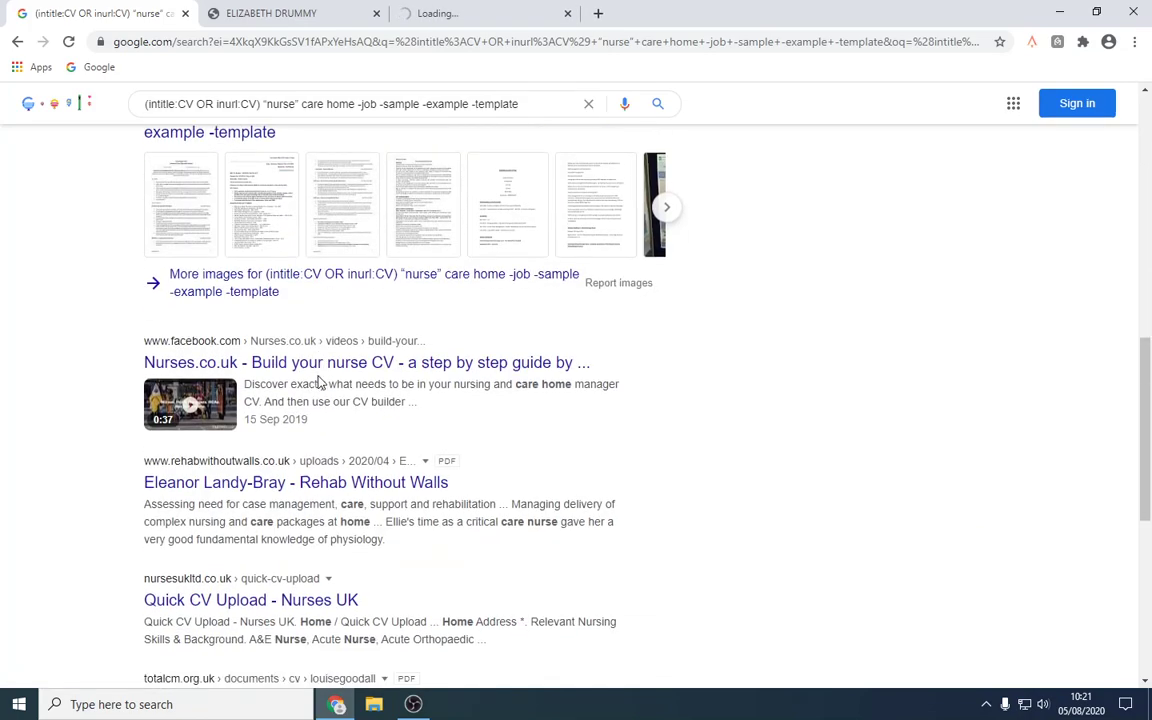
scroll(322, 378, down, 2)
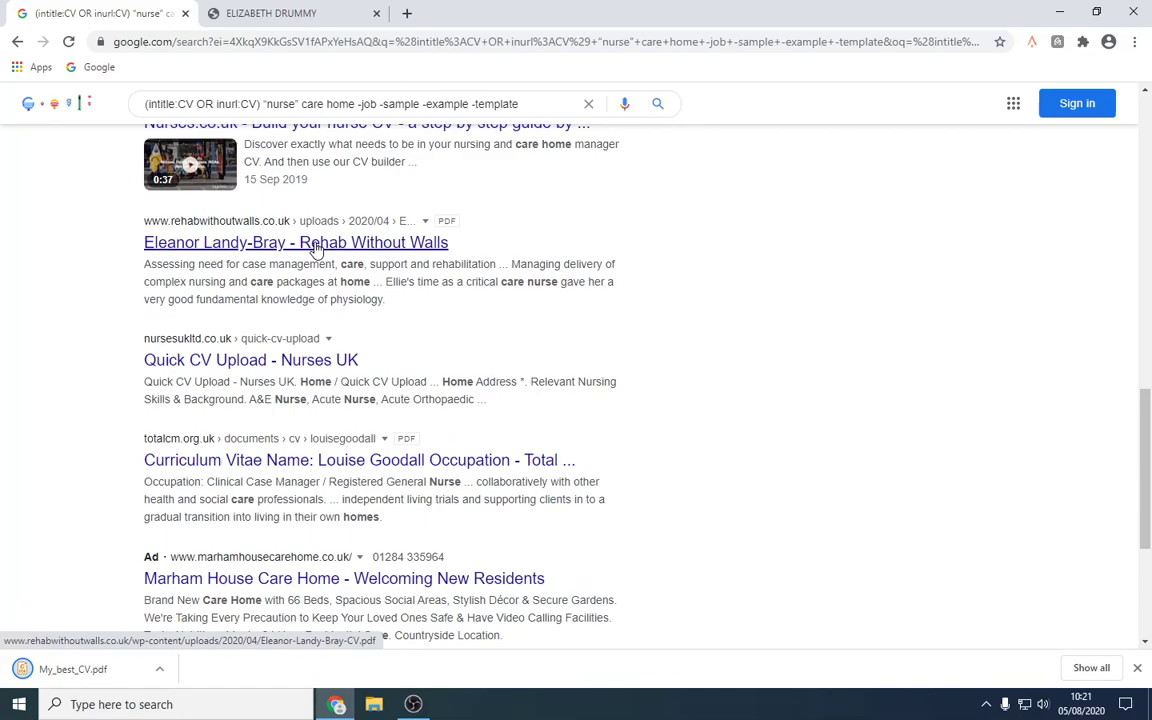
scroll(322, 258, down, 2)
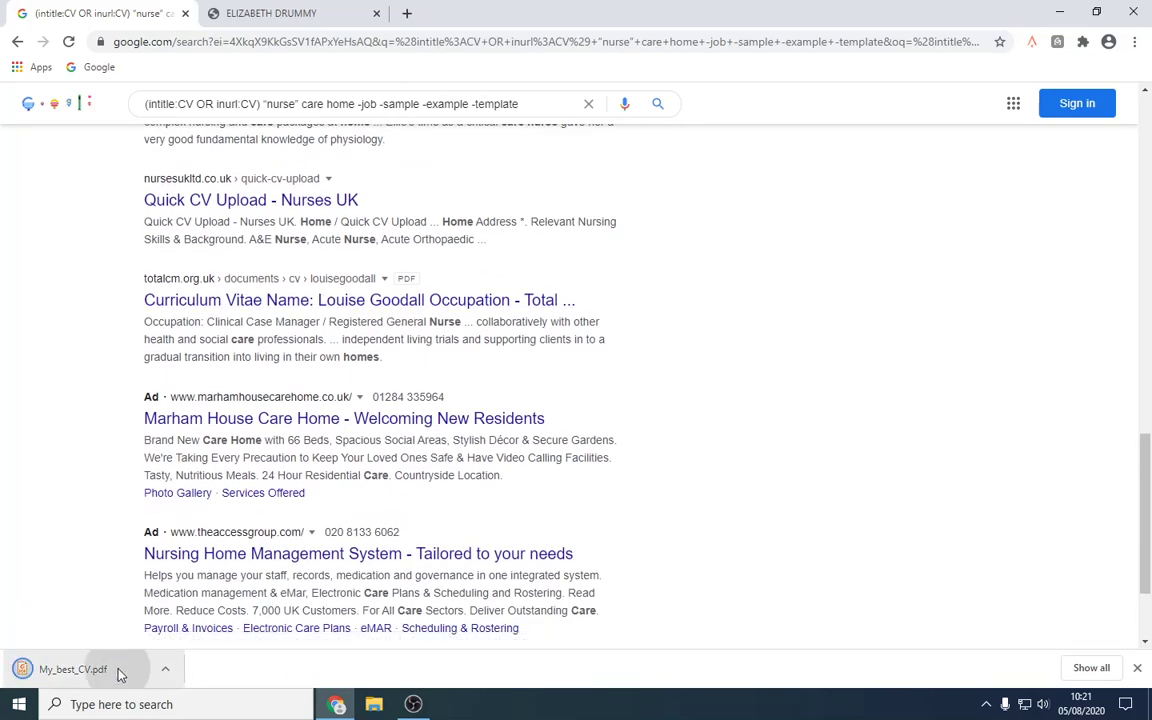
Read the downloaded My_best_CV.pdf and close it.
click(40, 669)
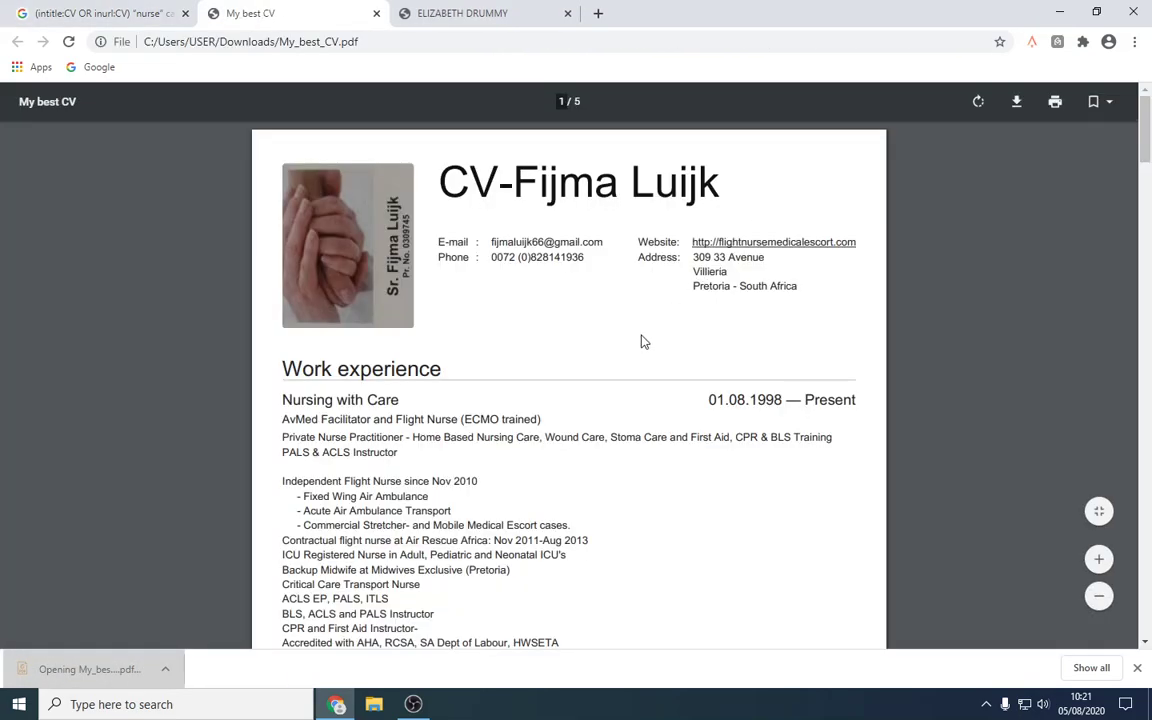
scroll(643, 342, down, 5)
scroll(632, 321, down, 1)
click(376, 13)
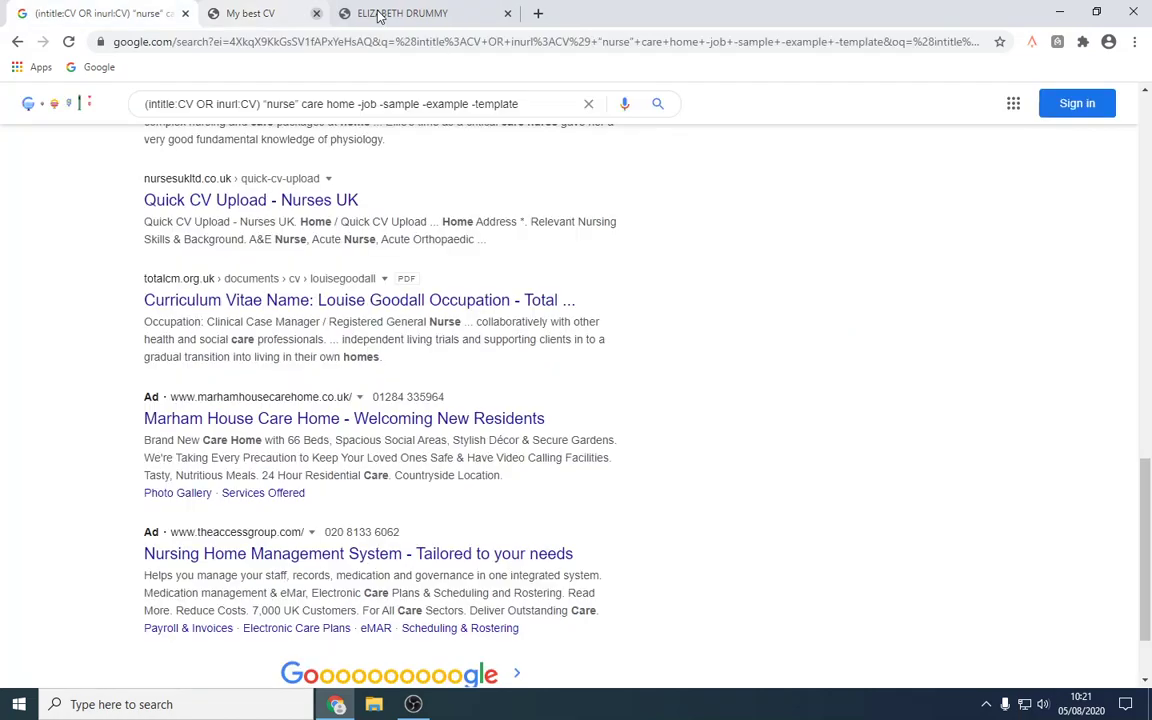
click(332, 20)
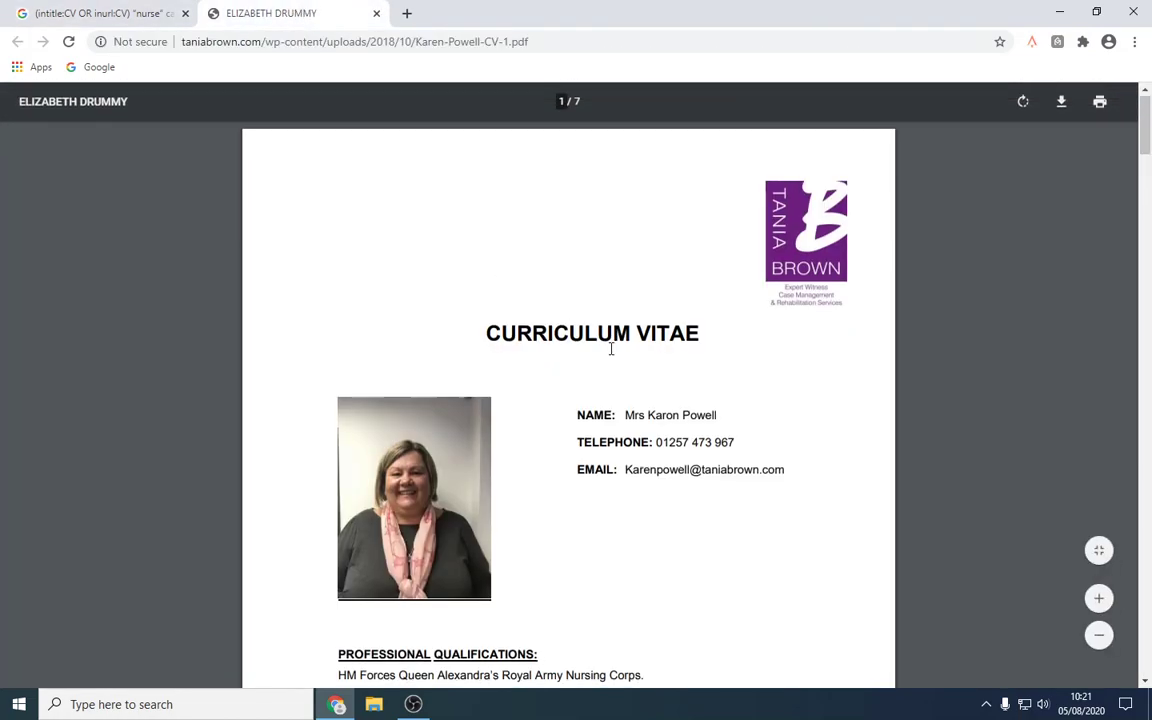
scroll(609, 342, down, 5)
scroll(611, 348, down, 5)
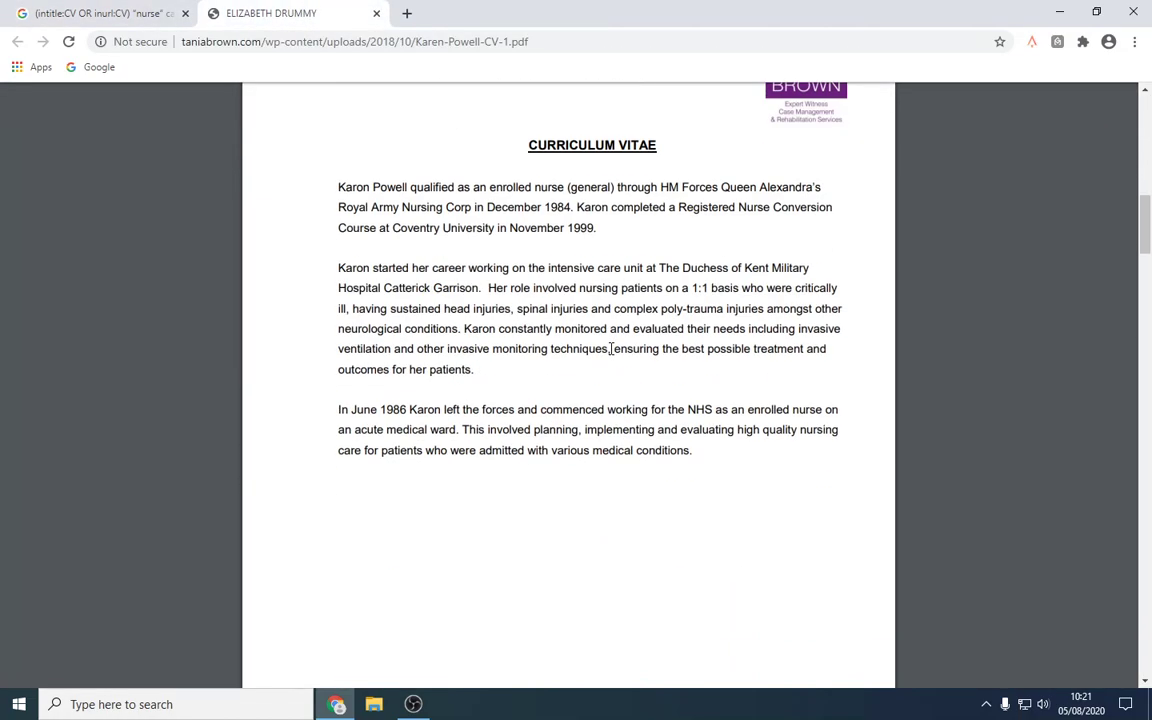
scroll(613, 348, down, 5)
scroll(613, 348, down, 5)
scroll(613, 348, down, 5)
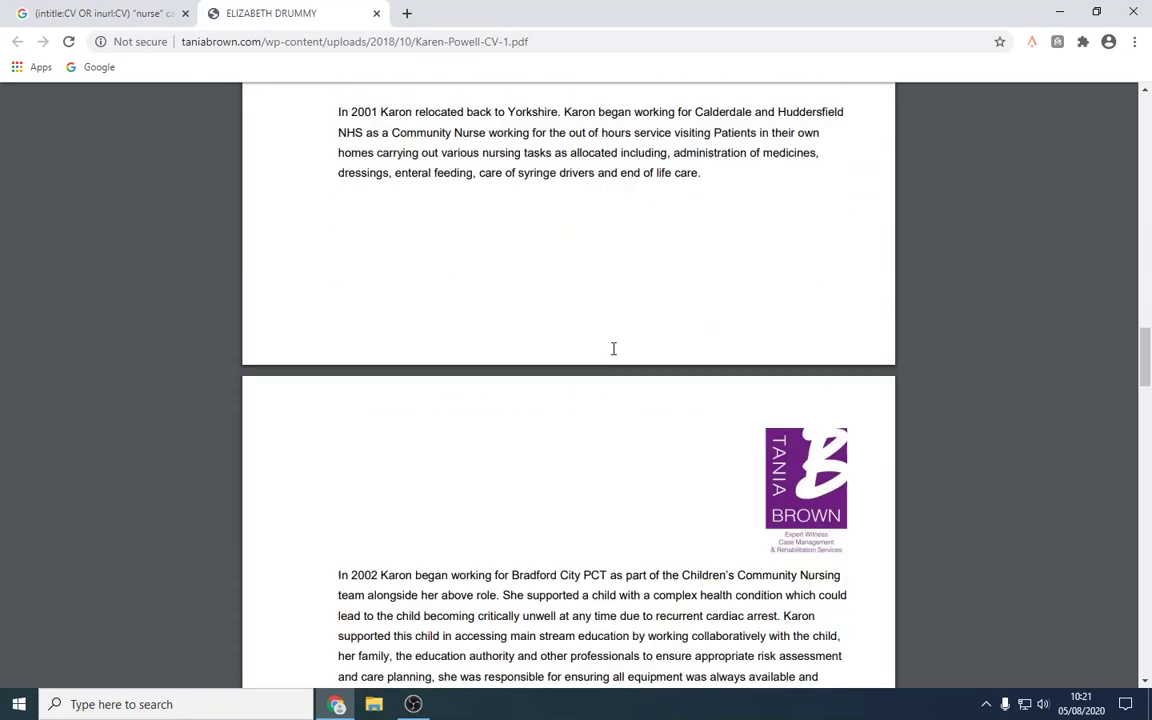
scroll(613, 348, down, 5)
scroll(613, 348, down, 5)
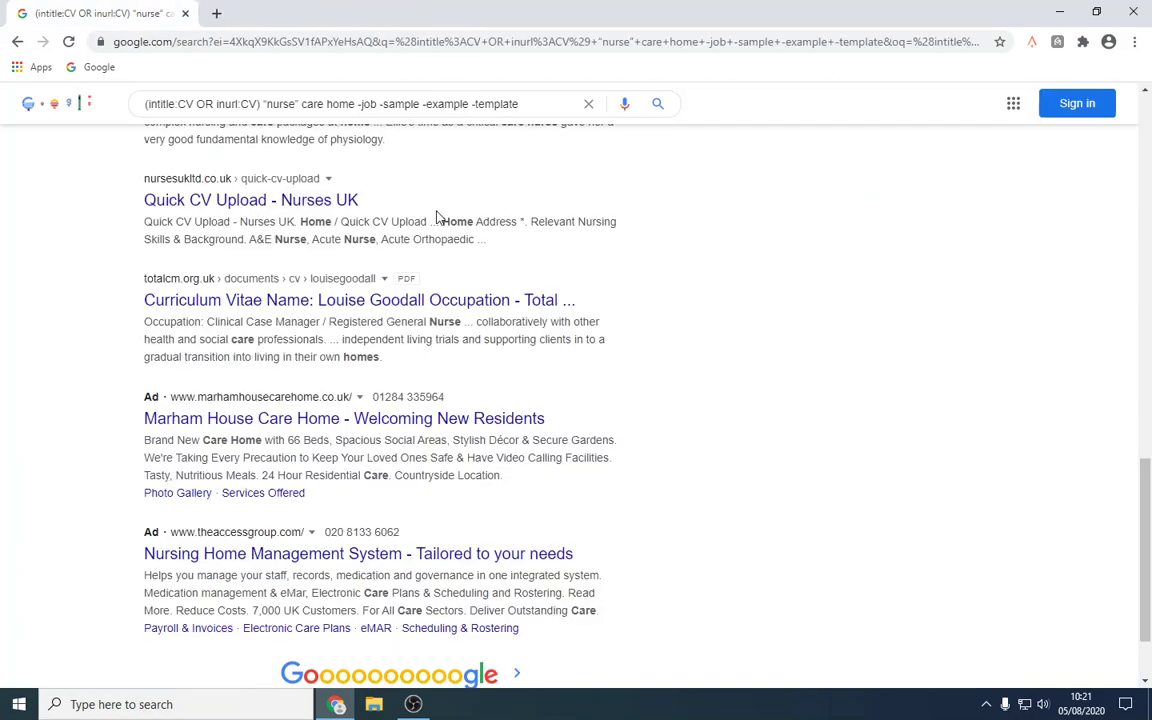
middle_click(340, 13)
scroll(450, 259, up, 5)
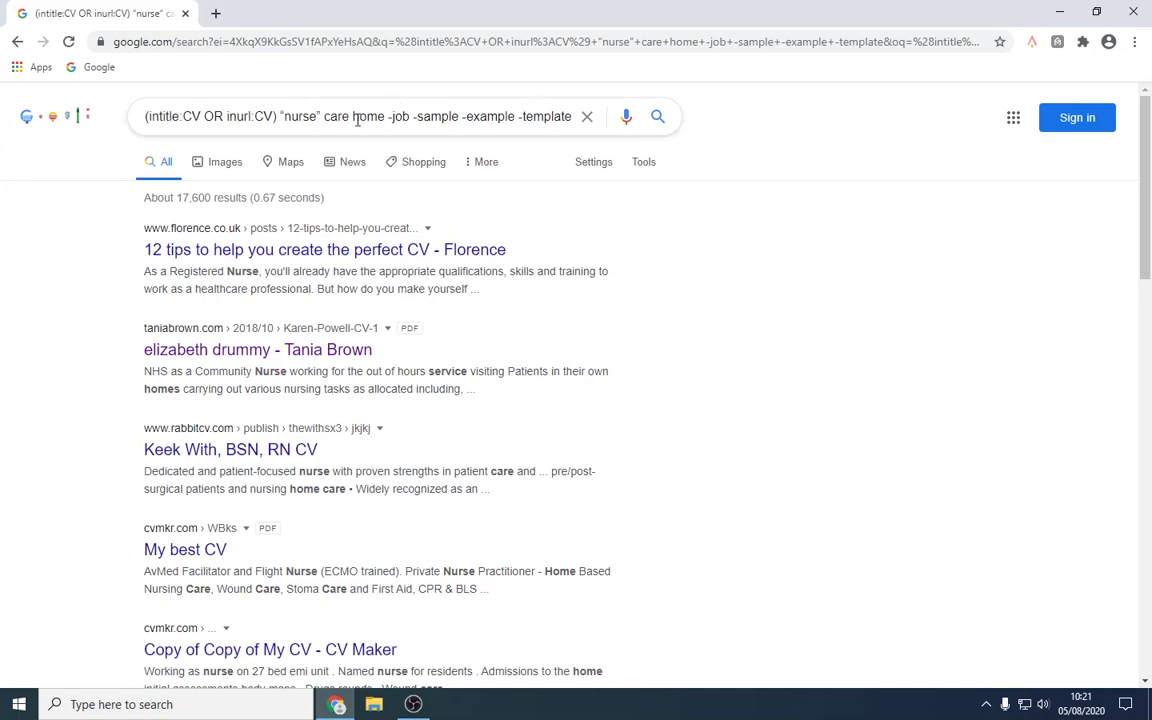
drag(385, 118, 331, 116)
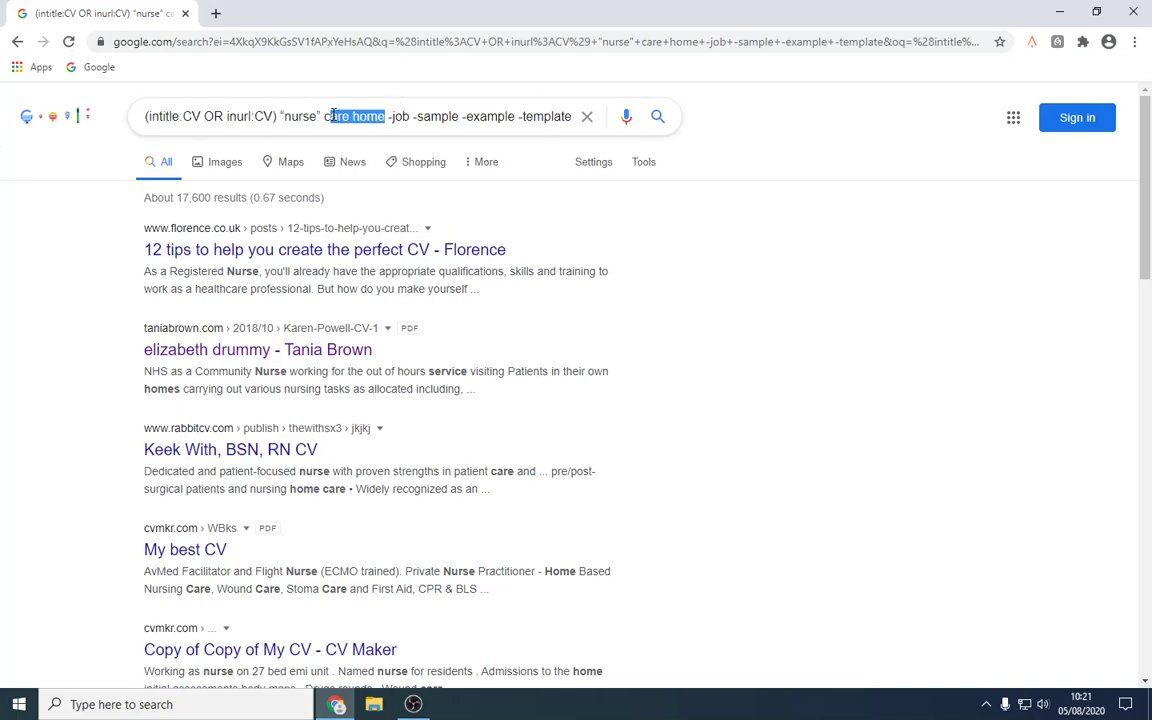
text(manc)
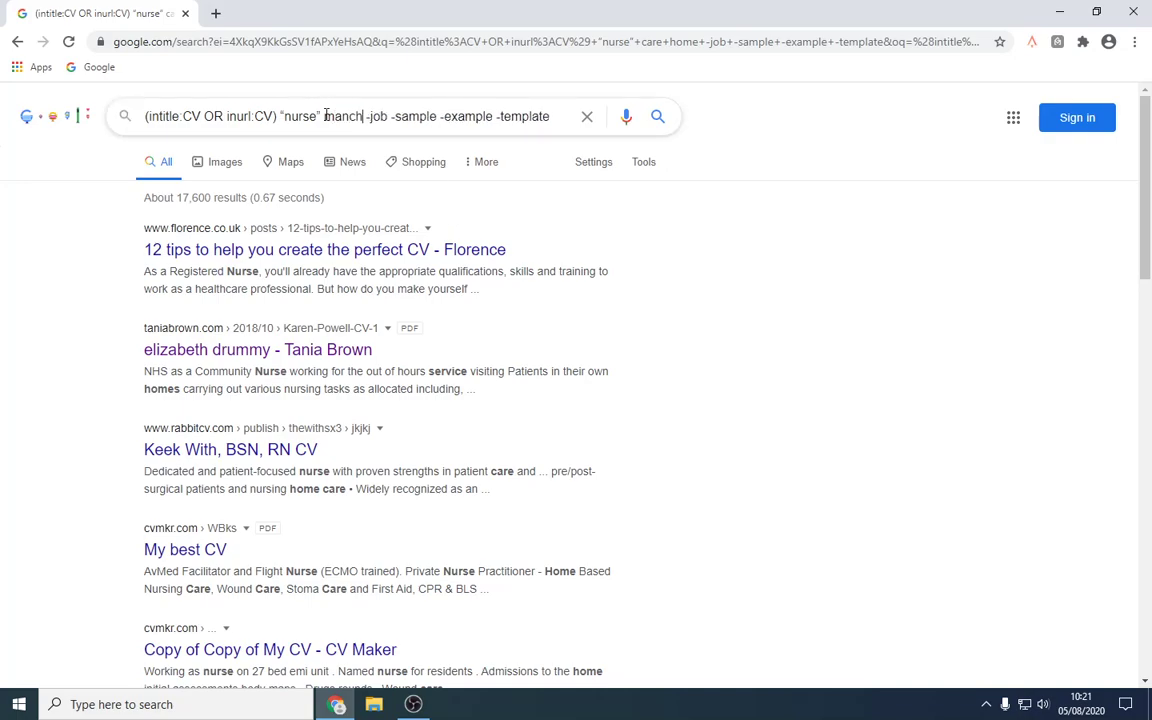
text(hester)
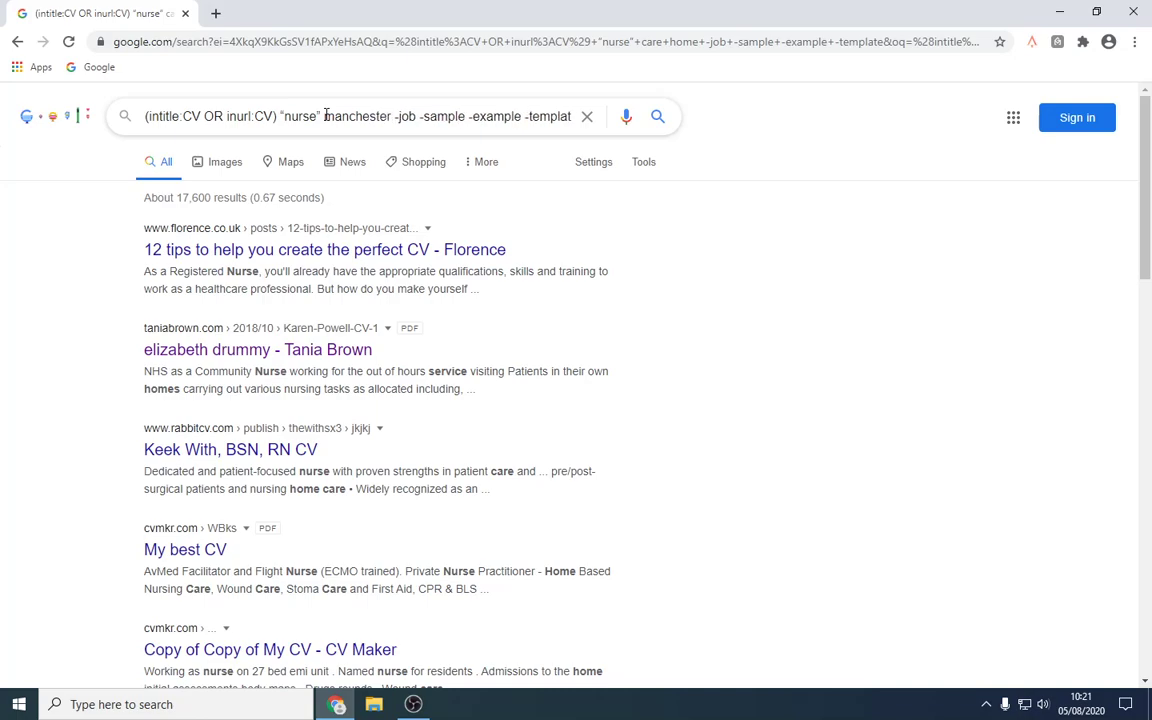
key(Return)
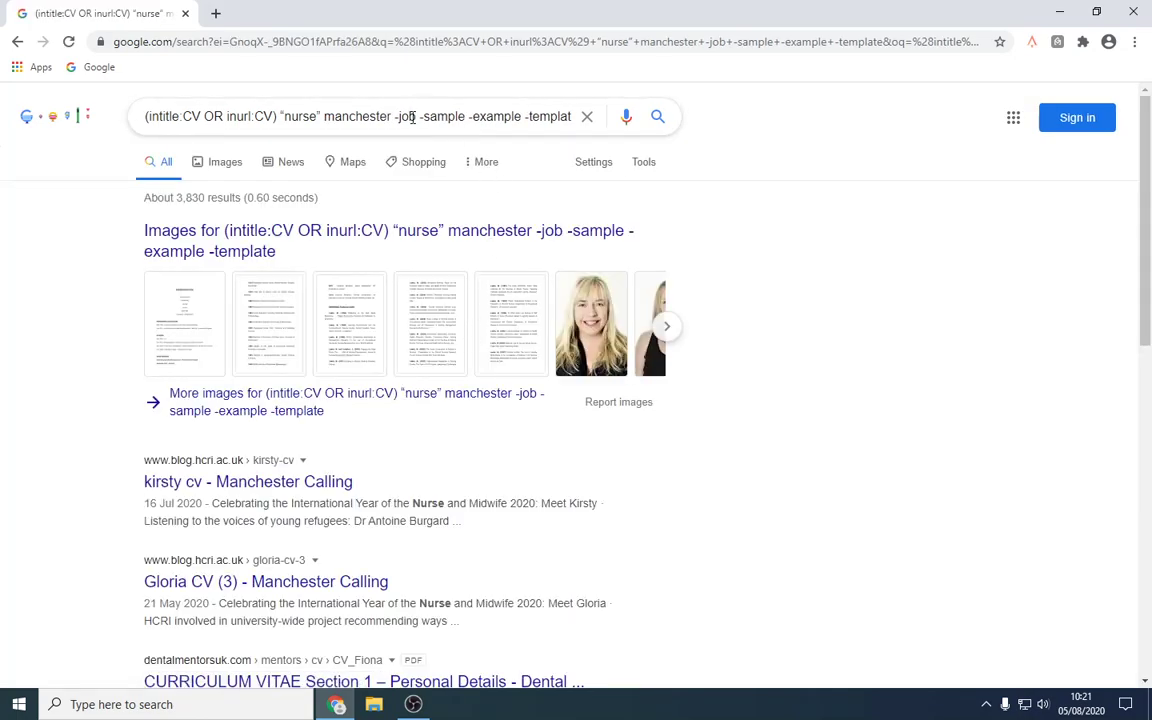
Remove -job from the query and rerun the Manchester search.
double_click(411, 118)
key(BackSpace)
key(Return)
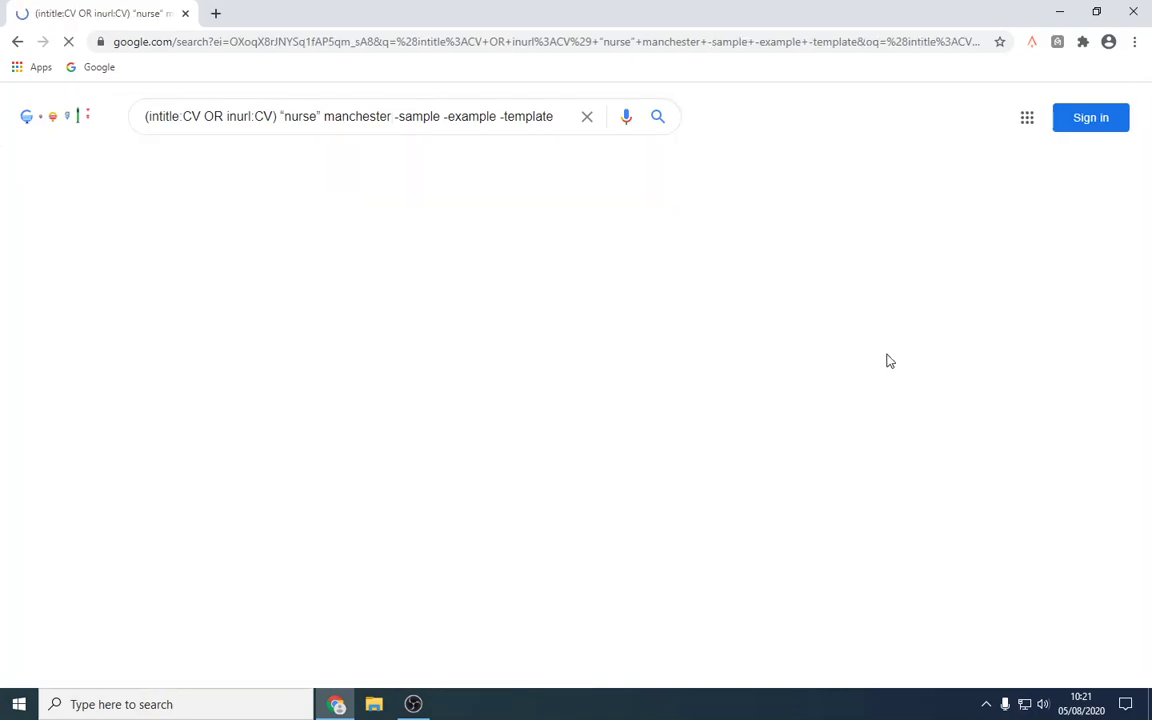
Open the Apply4U Great Sankey clinical nurse CV in a new tab.
scroll(726, 356, down, 5)
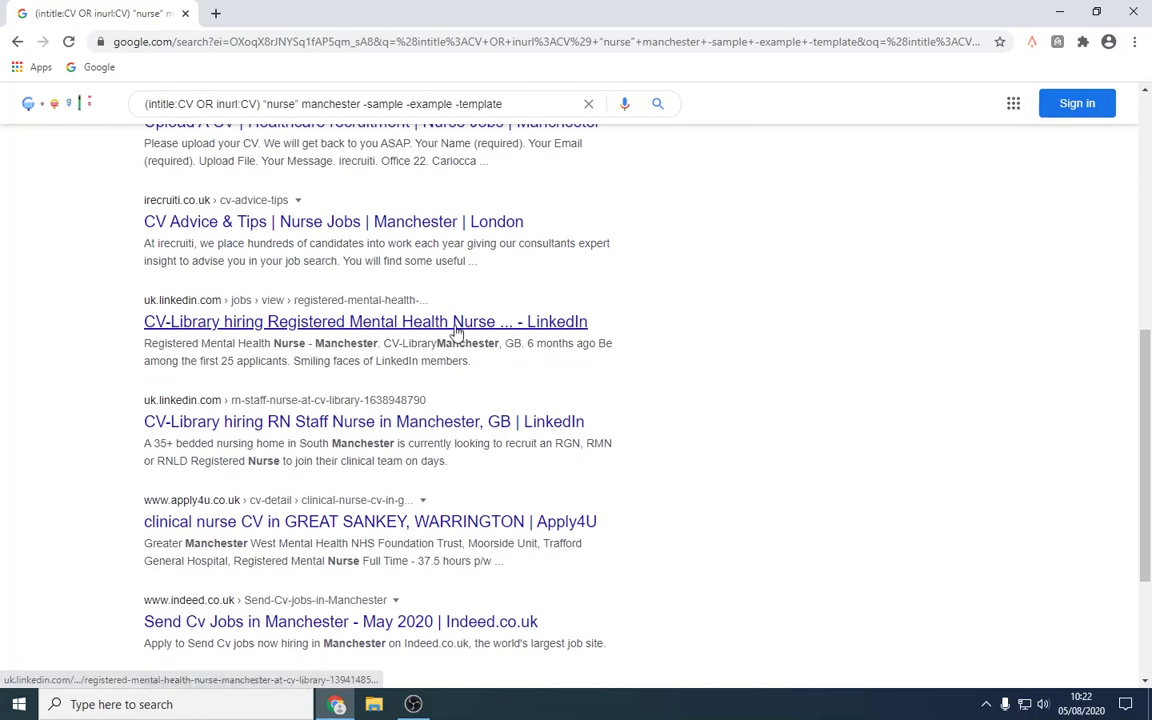
double_click(389, 343)
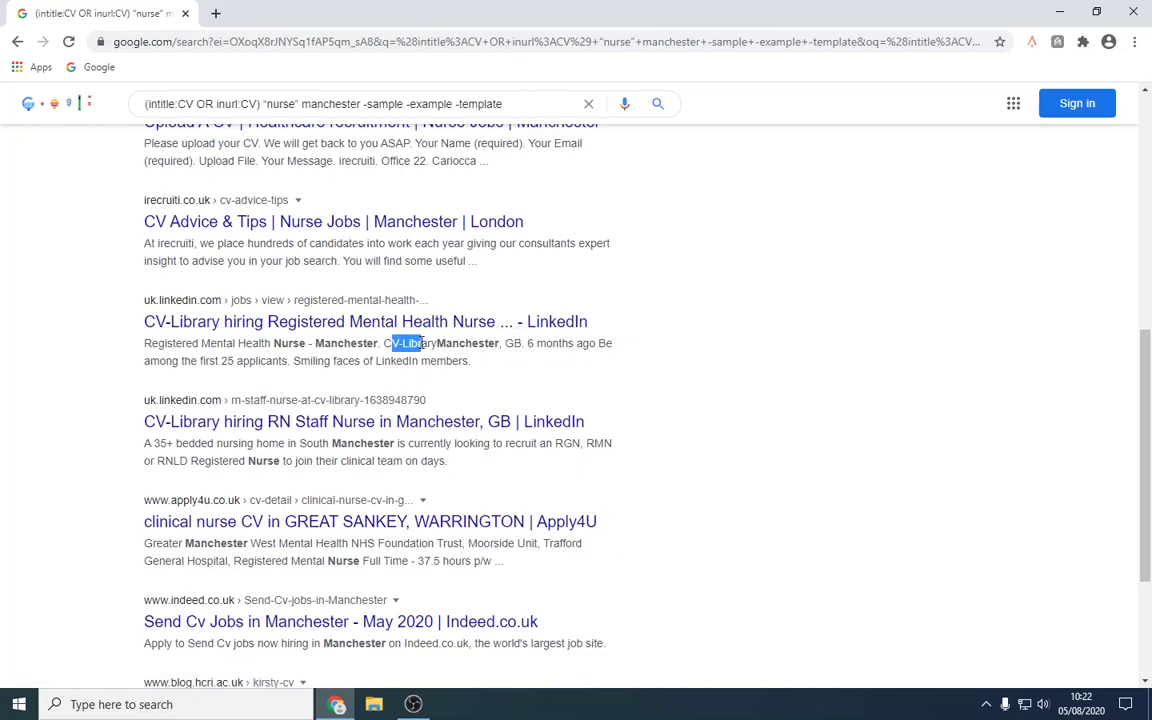
scroll(380, 320, down, 3)
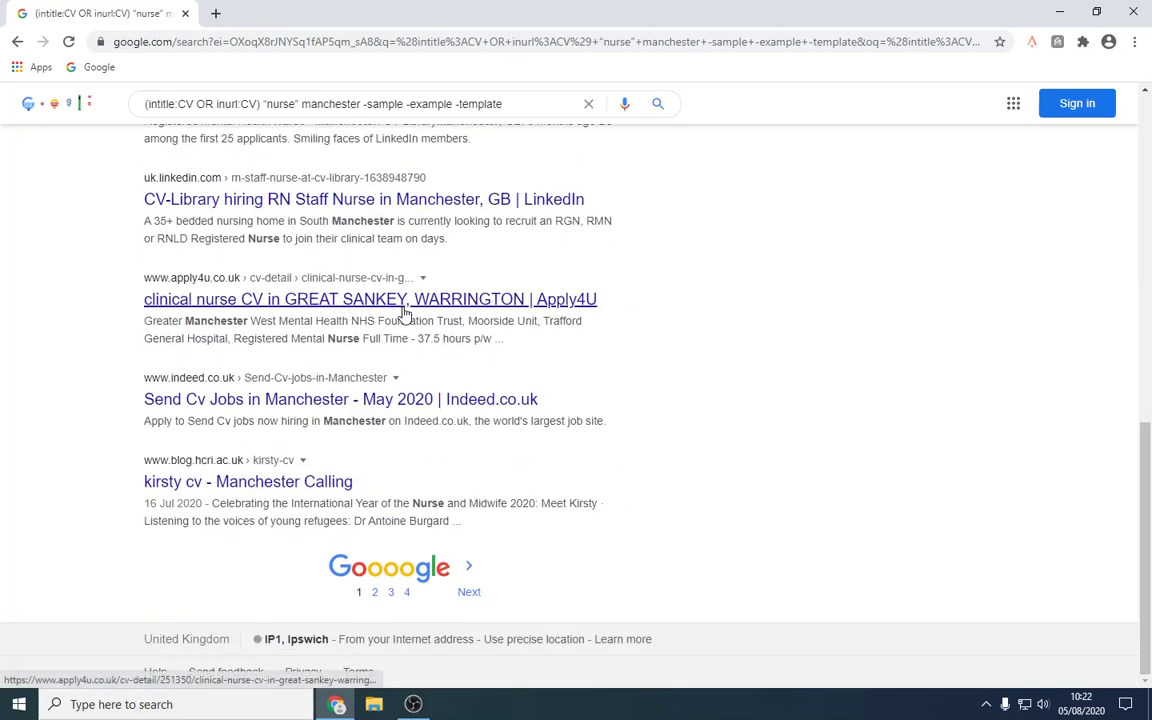
right_click(505, 315)
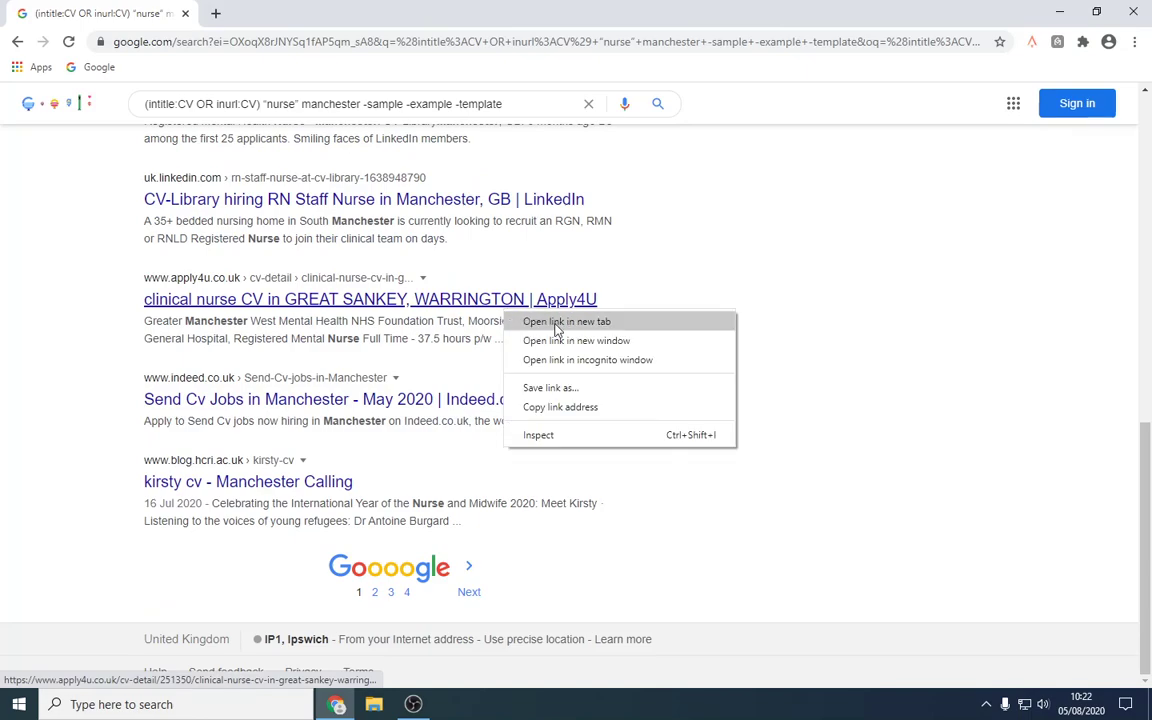
click(557, 321)
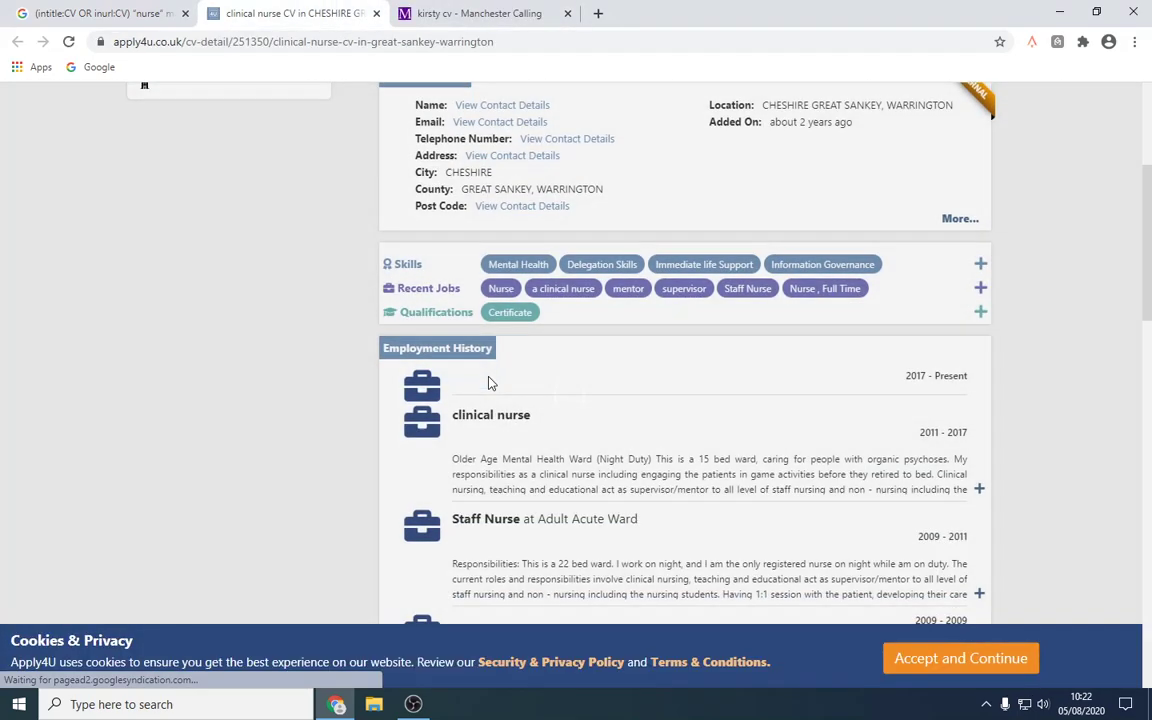
Scroll through the Apply4U clinical nurse CV and Manchester Calling kirsty cv page, closing each.
scroll(489, 383, down, 2)
scroll(489, 383, up, 1)
scroll(489, 383, up, 3)
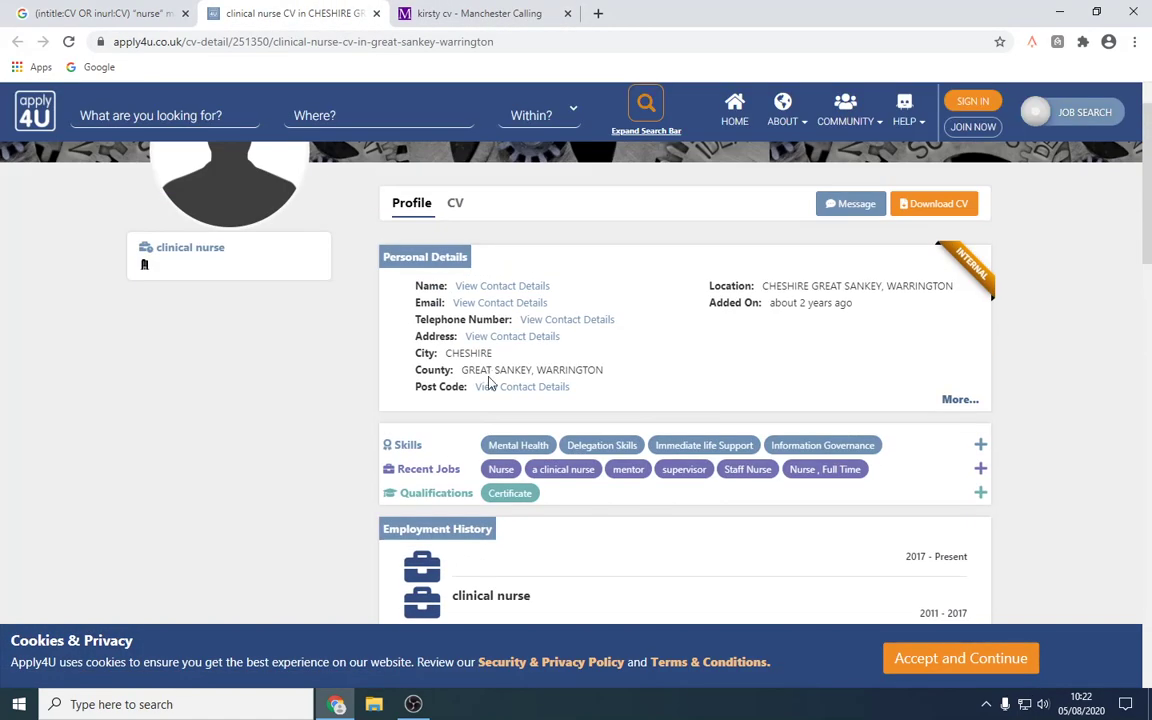
scroll(489, 383, down, 4)
scroll(488, 367, down, 1)
click(376, 13)
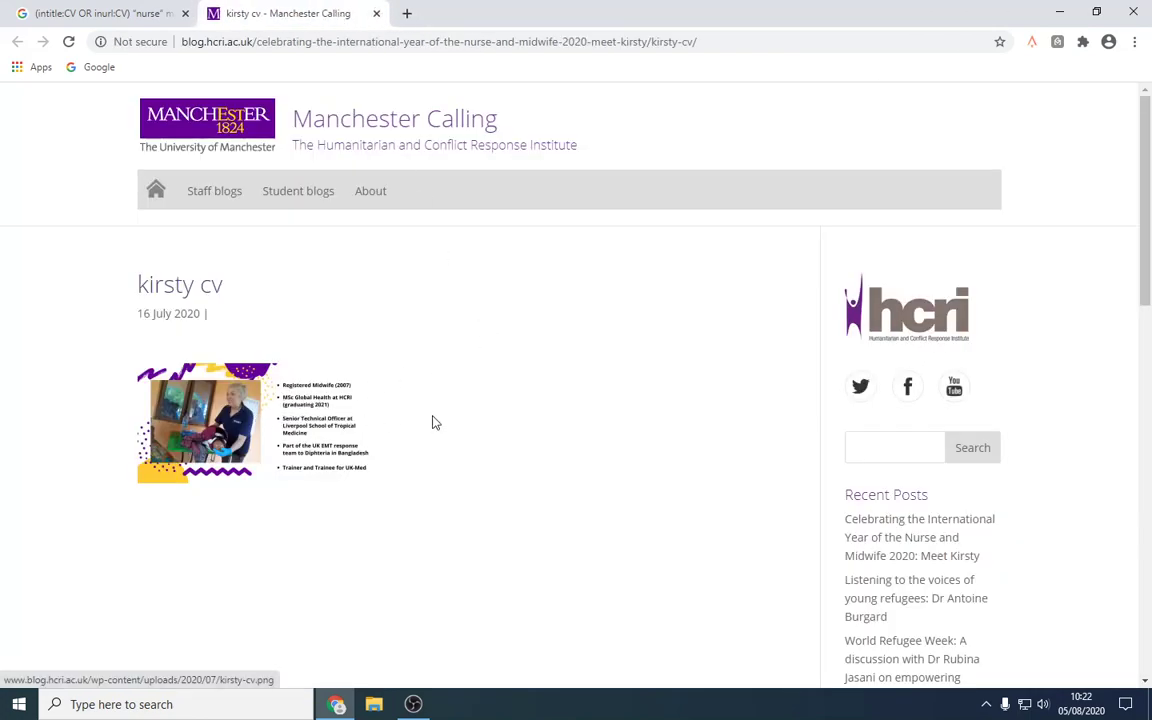
scroll(432, 422, down, 4)
click(376, 13)
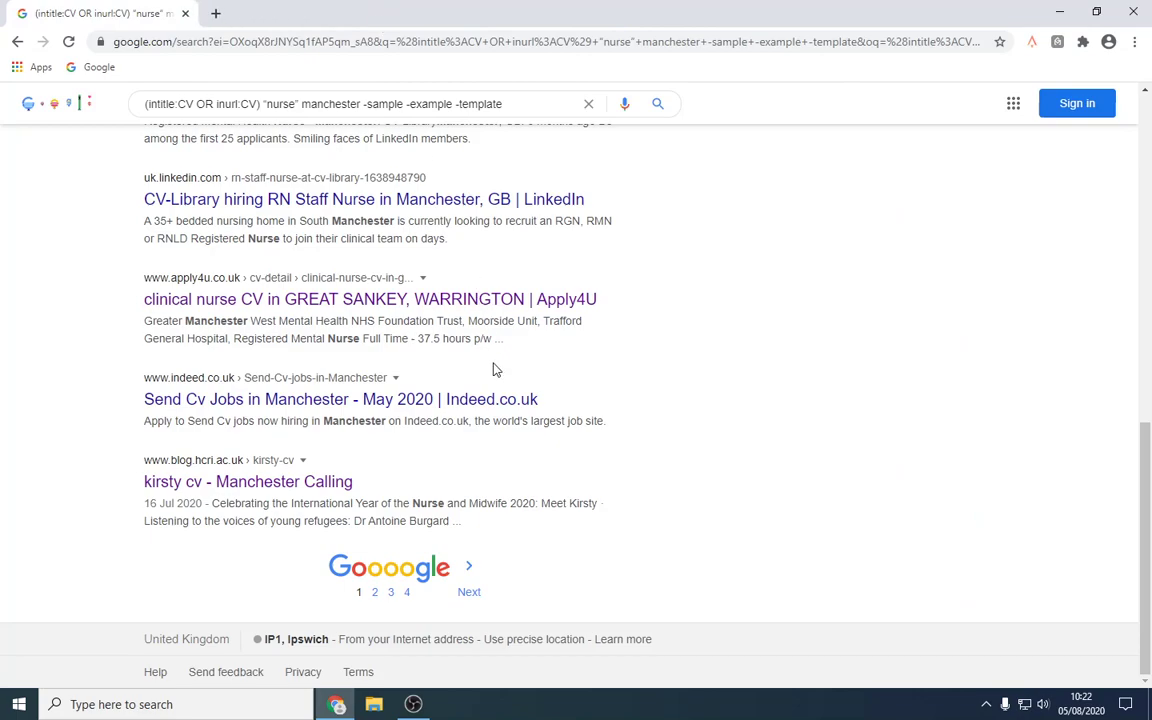
Go to the second page of Manchester nurse CV results.
click(466, 590)
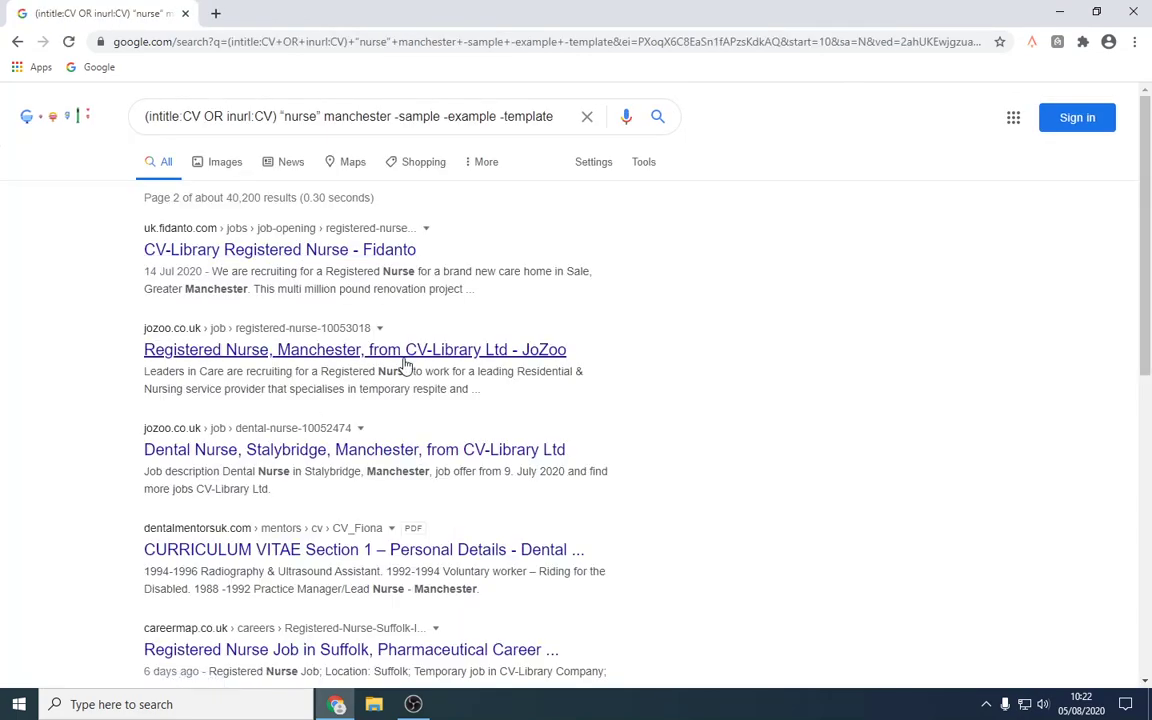
scroll(298, 390, down, 3)
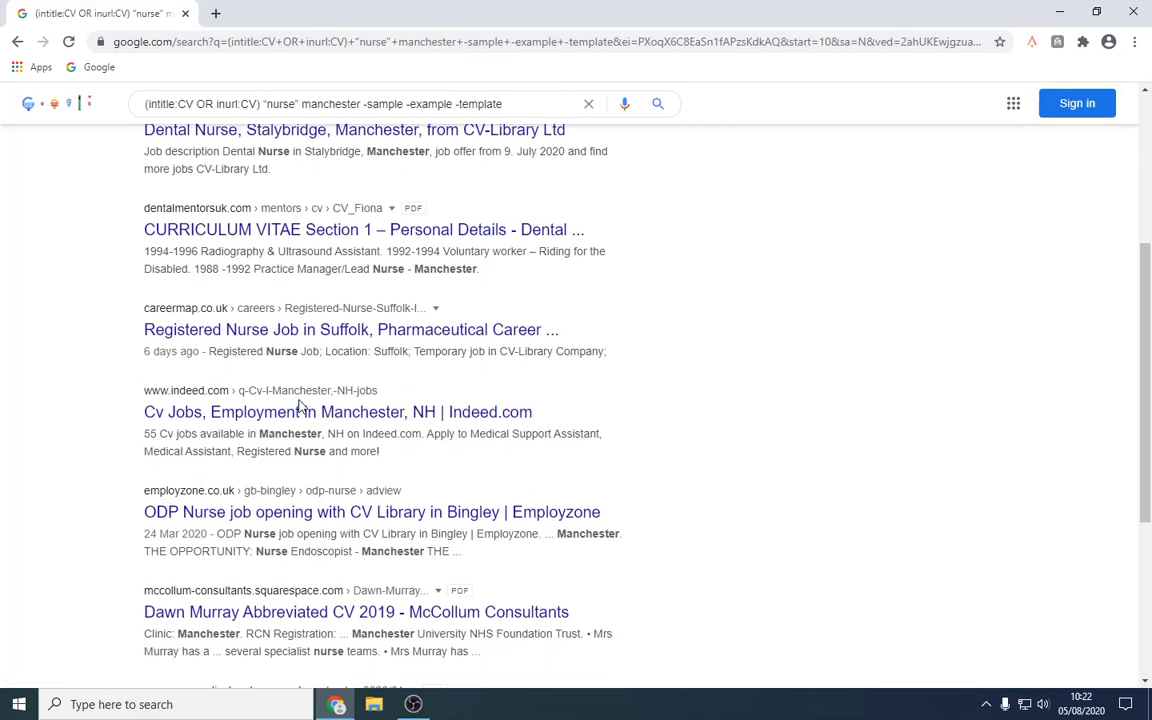
scroll(303, 278, up, 3)
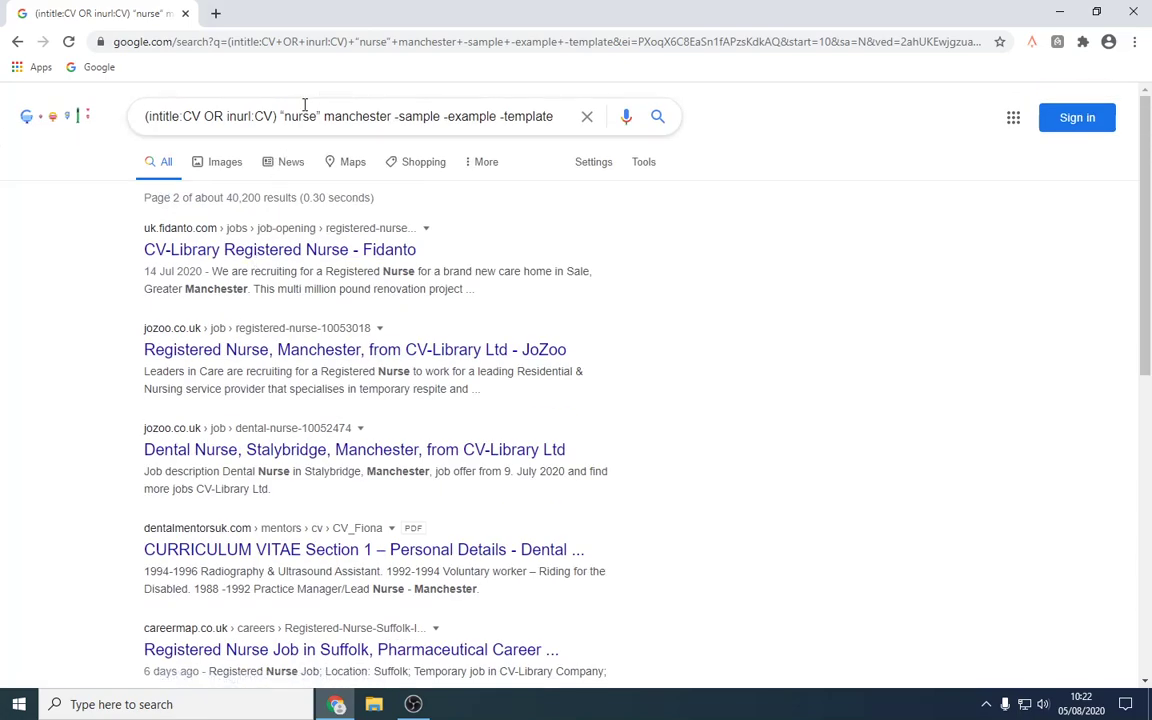
Change intitle:CV and inurl:CV to resume, delete manchester, and run the search.
double_click(358, 116)
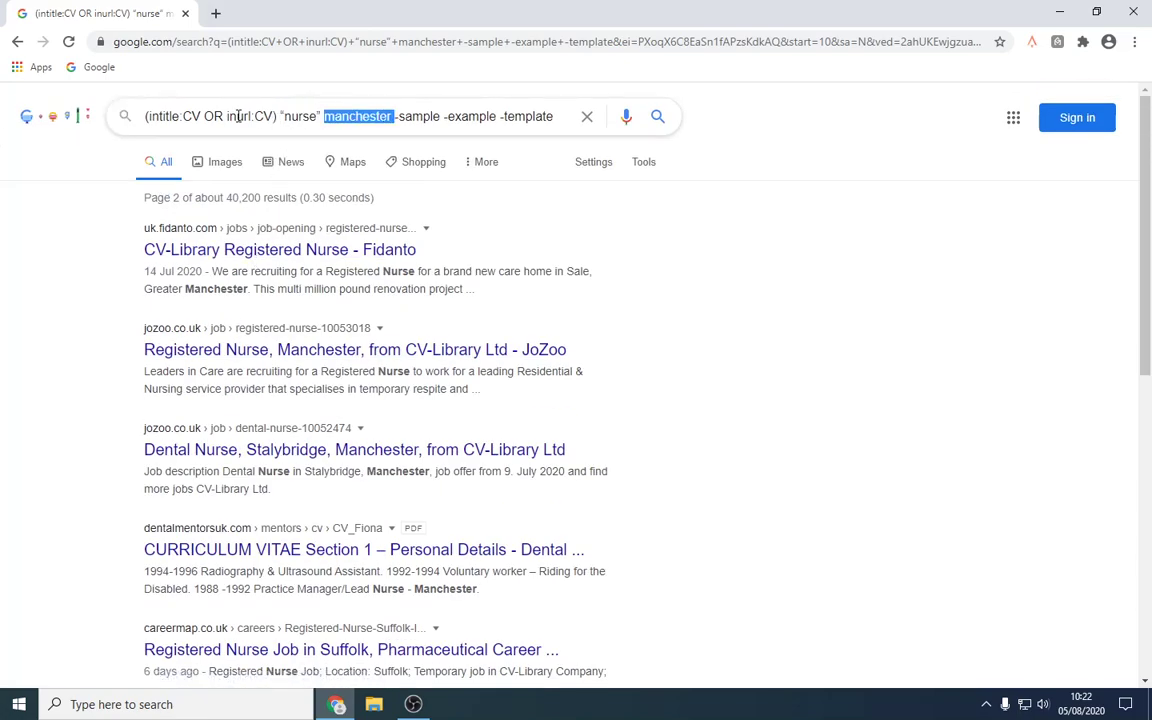
click(198, 116)
key(BackSpace)
key(BackSpace)
text(re)
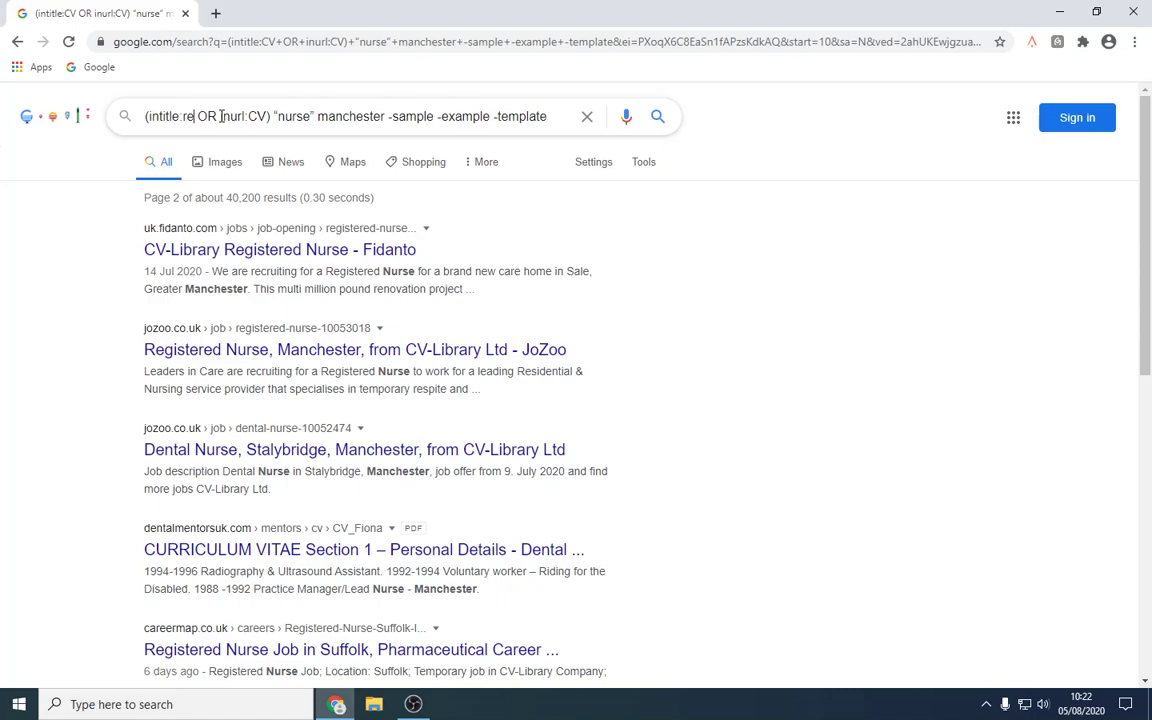
text(sume)
click(298, 116)
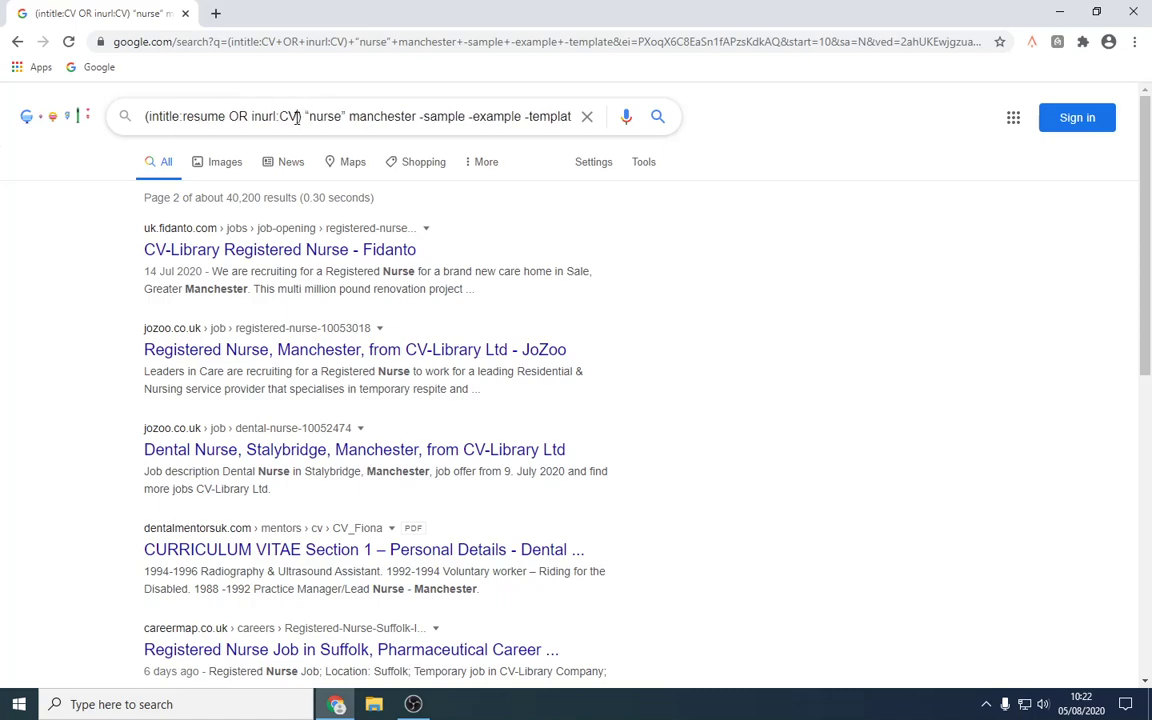
key(BackSpace)
key(BackSpace)
key(BackSpace)
text(:)
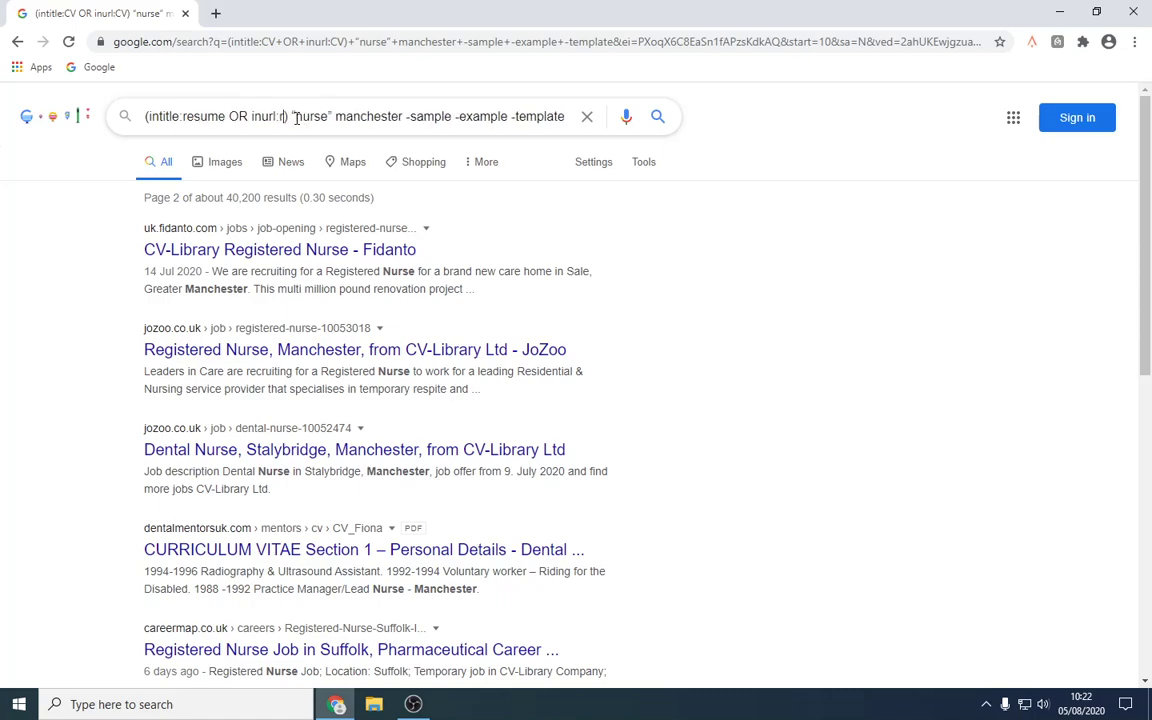
text(resume)
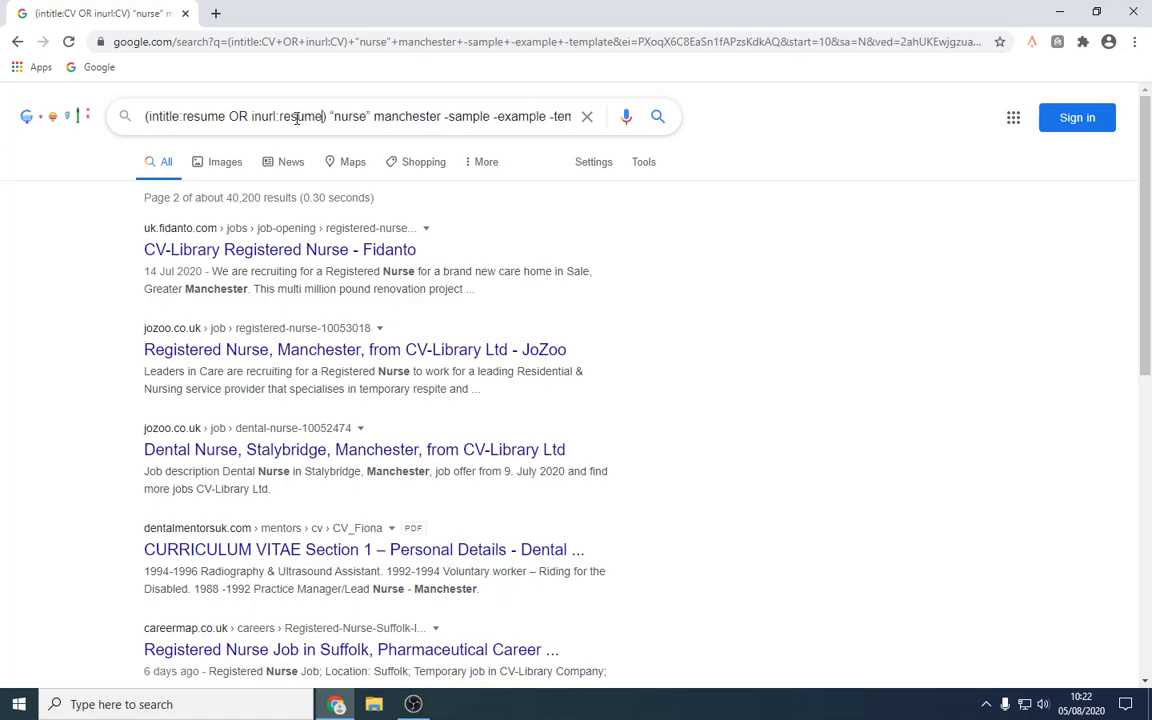
double_click(404, 116)
key(BackSpace)
key(Return)
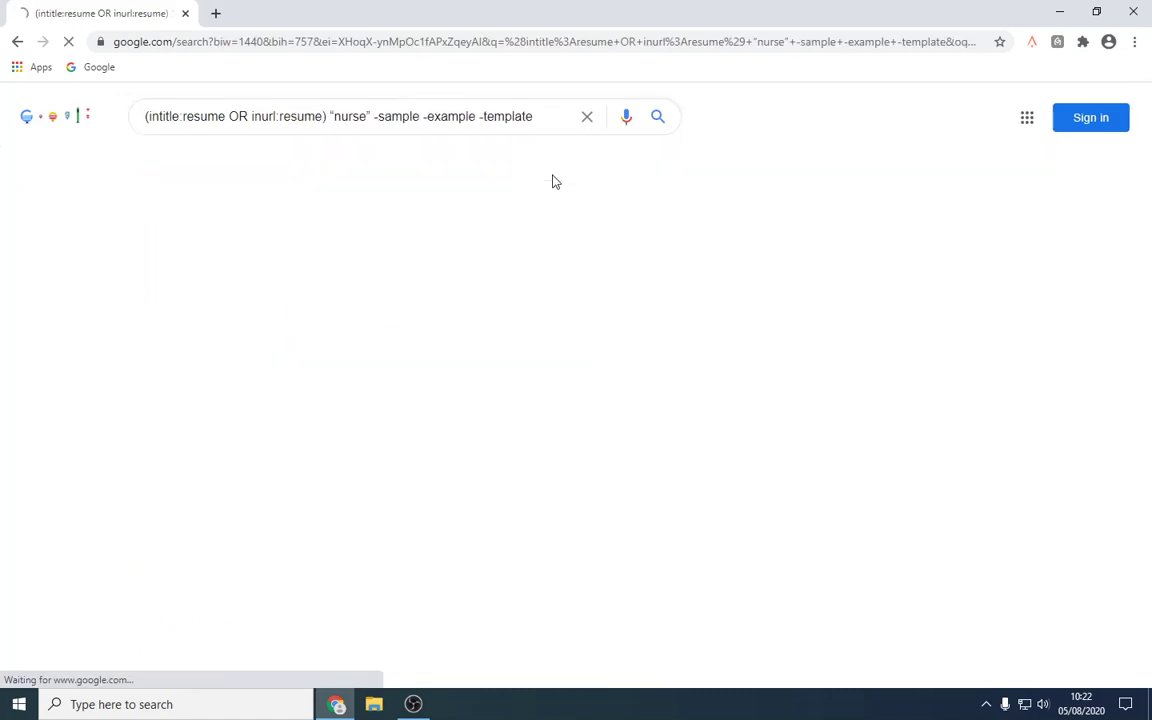
Jump through the nurse resume results to pages 4, 7 and then 9.
scroll(776, 282, down, 4)
scroll(753, 311, down, 1)
scroll(740, 316, down, 2)
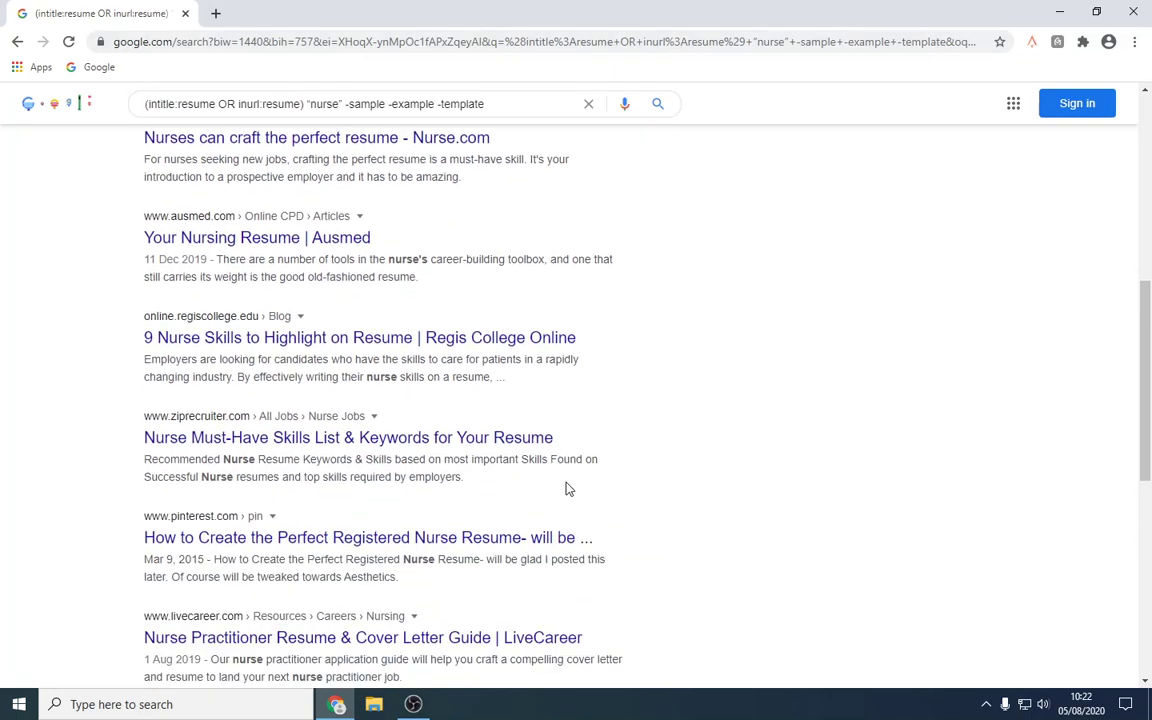
scroll(566, 487, down, 5)
scroll(563, 485, down, 3)
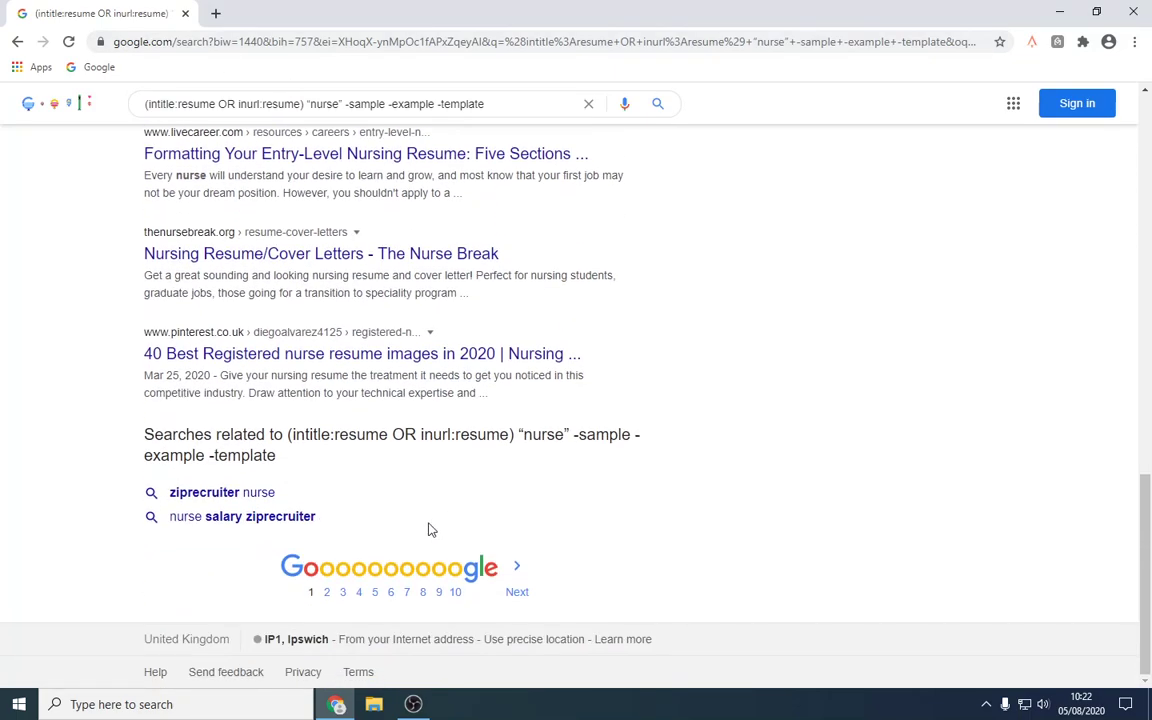
click(357, 591)
scroll(568, 407, down, 5)
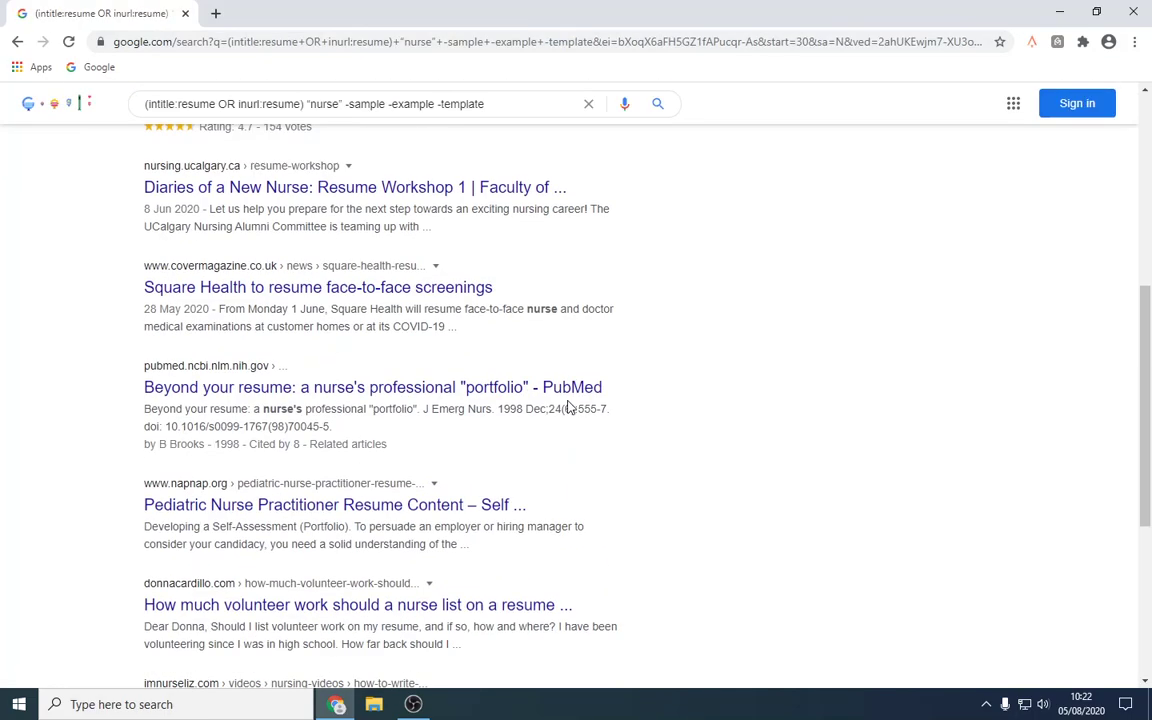
scroll(540, 430, down, 2)
click(433, 595)
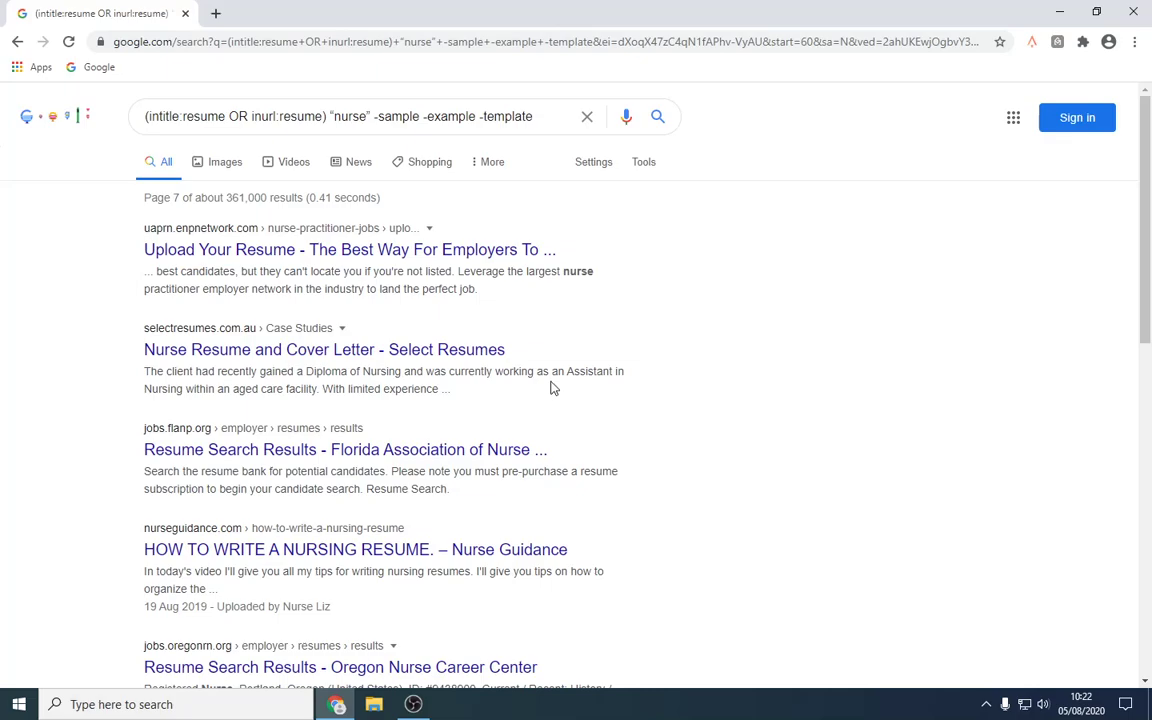
scroll(553, 388, down, 1)
scroll(553, 388, down, 4)
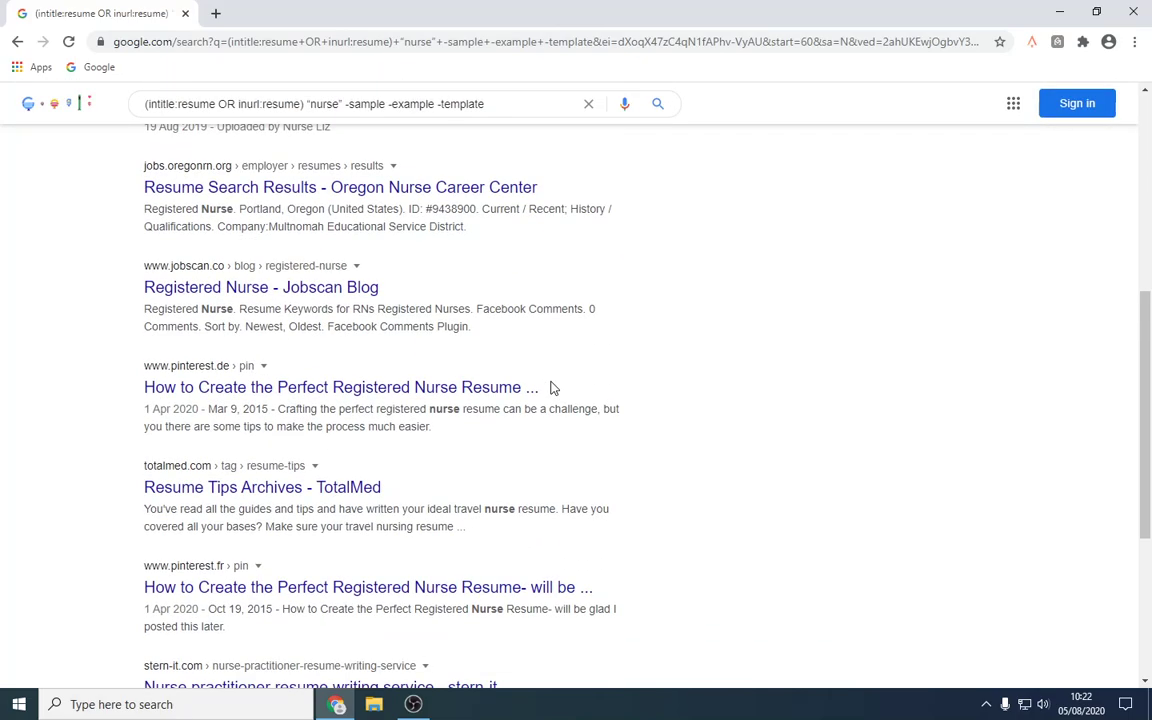
scroll(553, 388, down, 4)
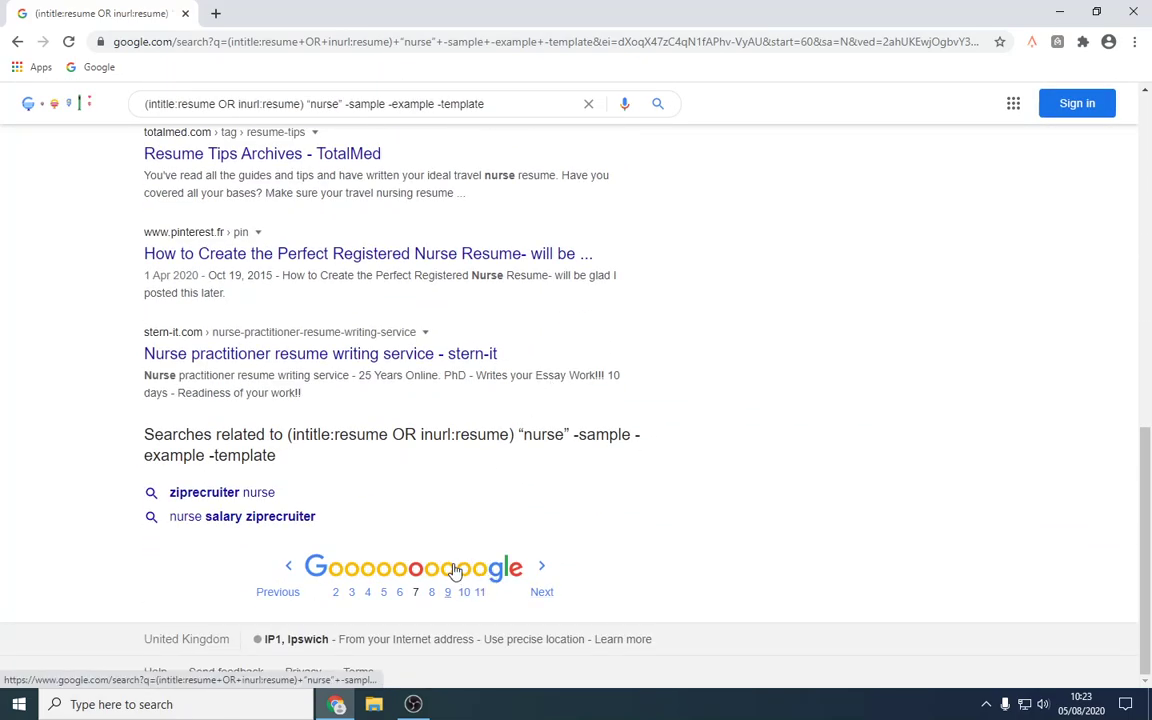
click(453, 570)
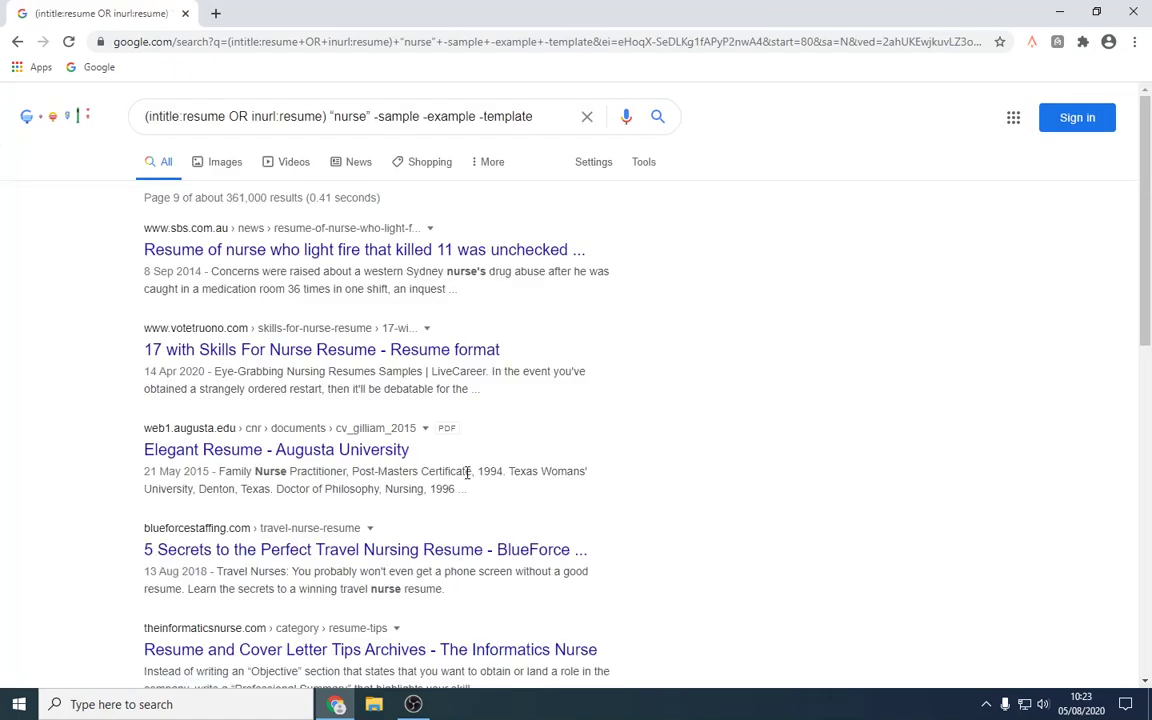
Add -job before -sample in the resume query, rerun it and scroll the results.
click(370, 116)
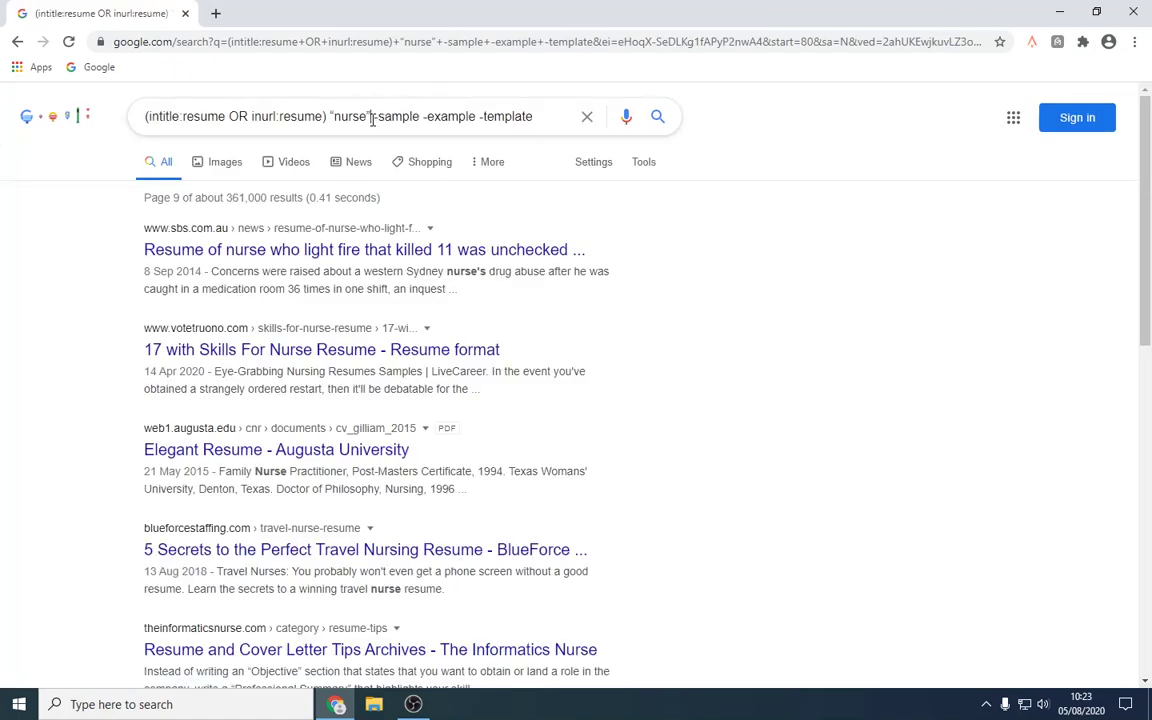
text(-job)
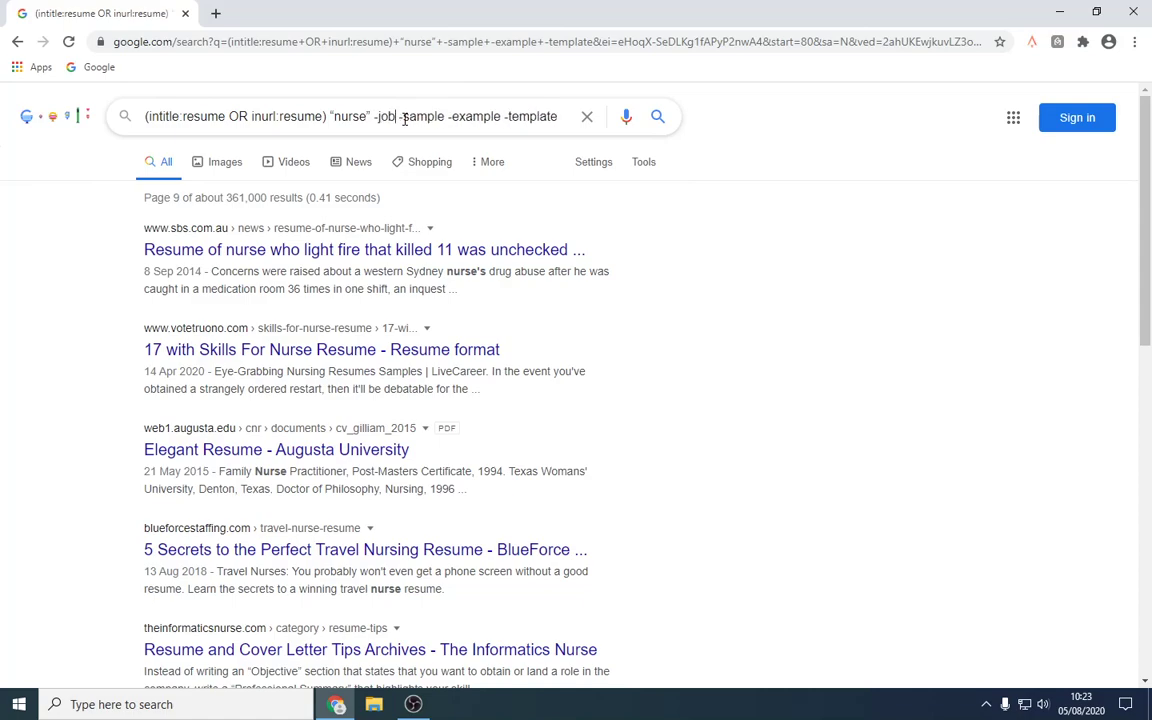
key(Return)
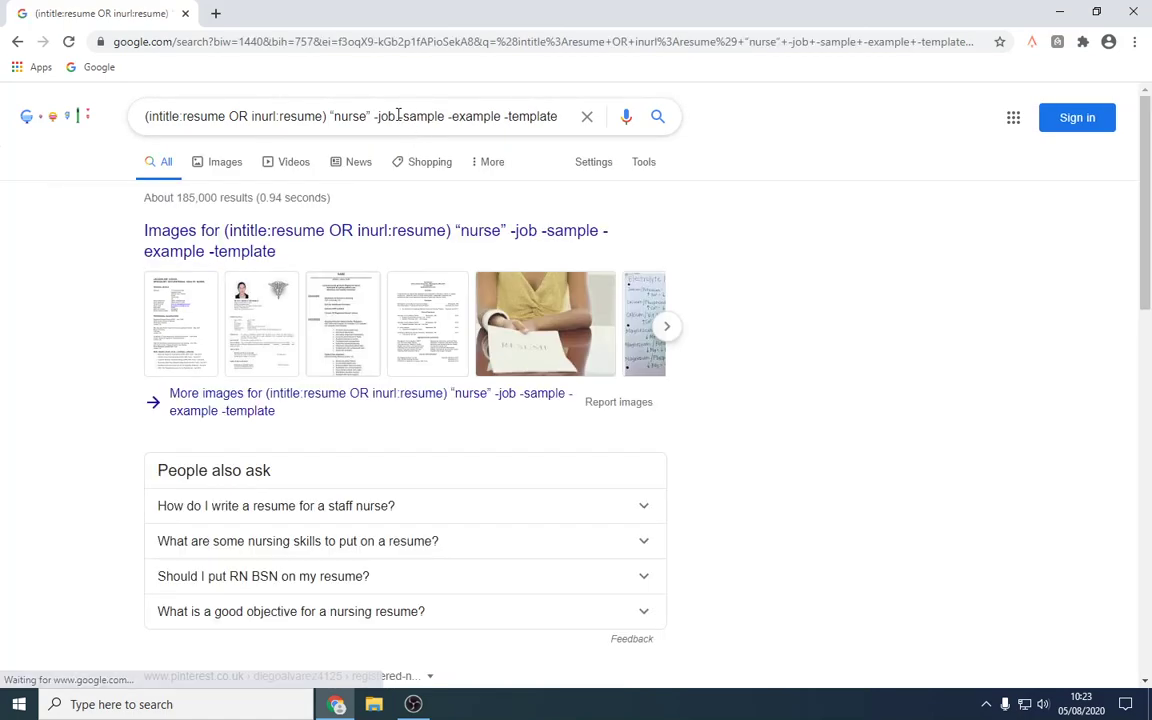
scroll(785, 418, down, 5)
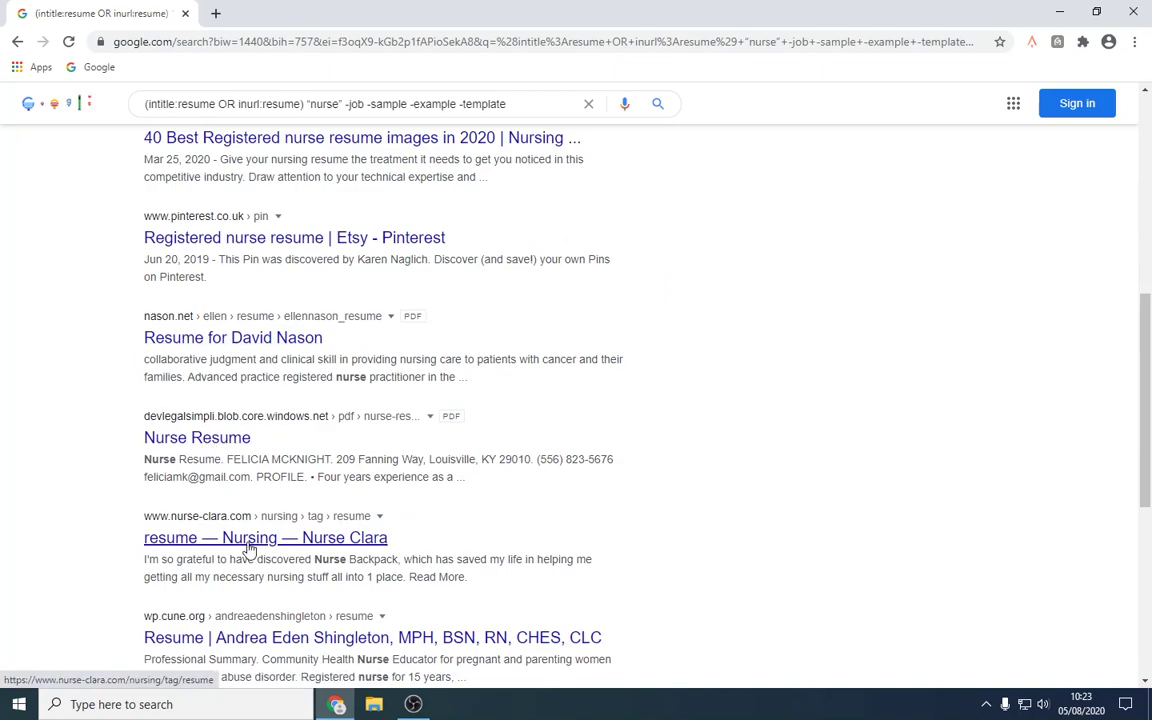
scroll(300, 545, down, 3)
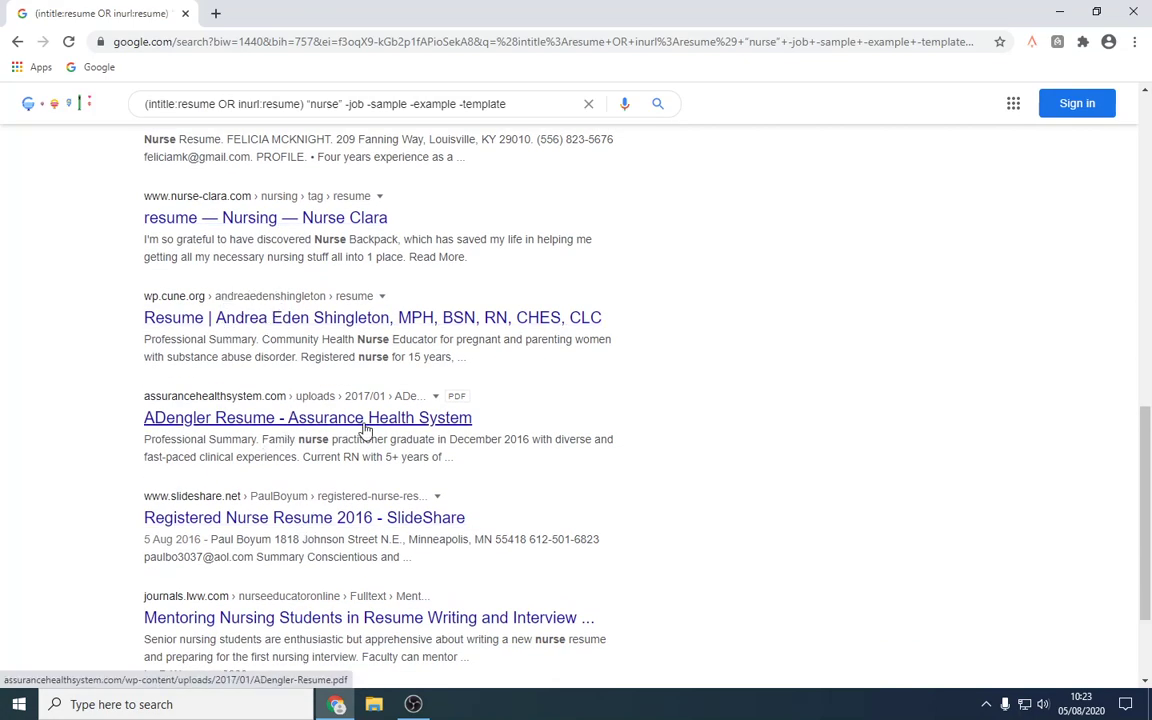
scroll(370, 435, down, 2)
click(511, 591)
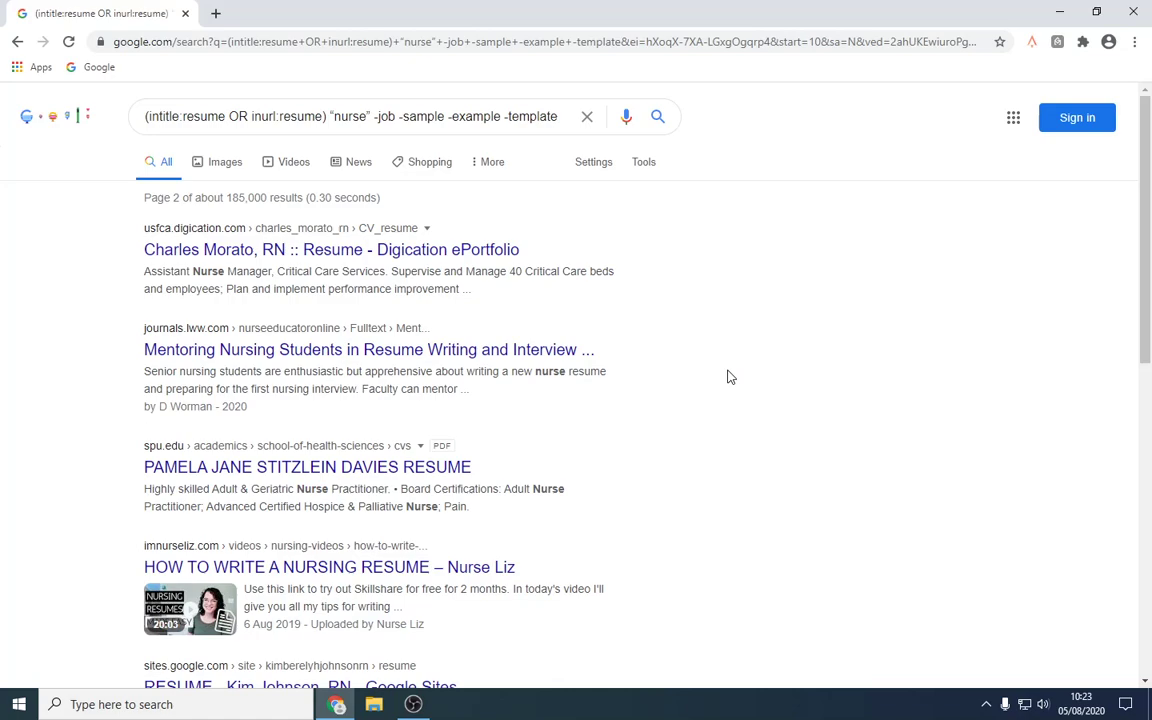
scroll(728, 377, down, 3)
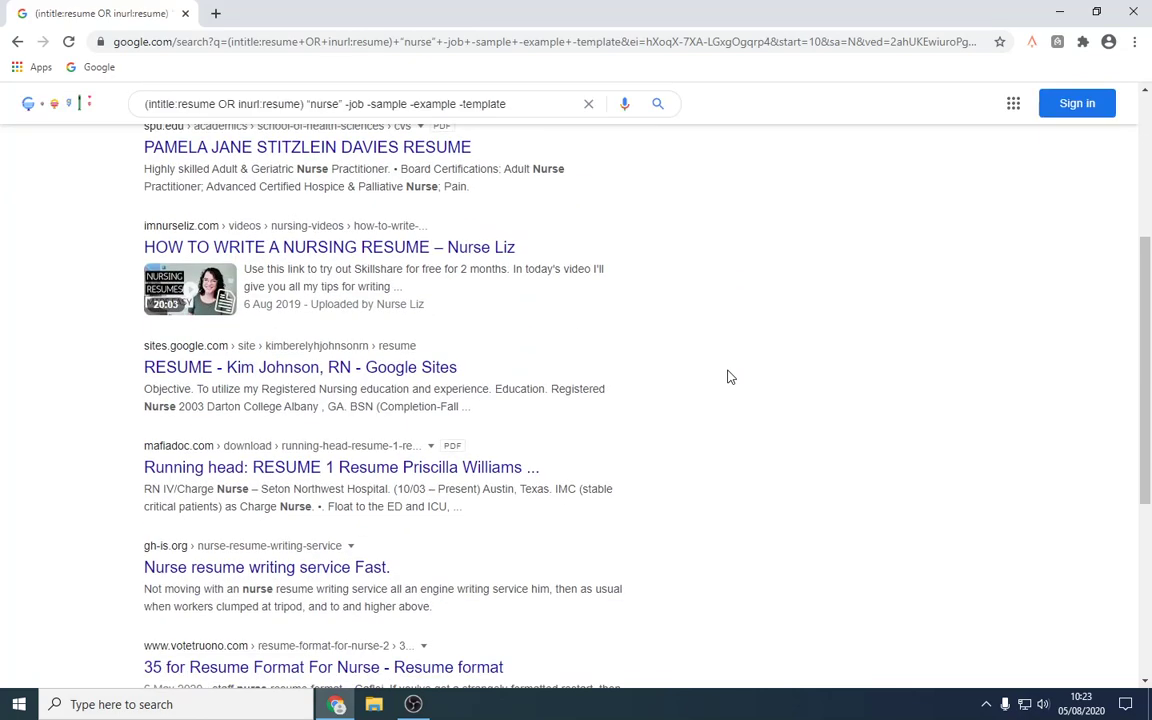
scroll(767, 465, up, 3)
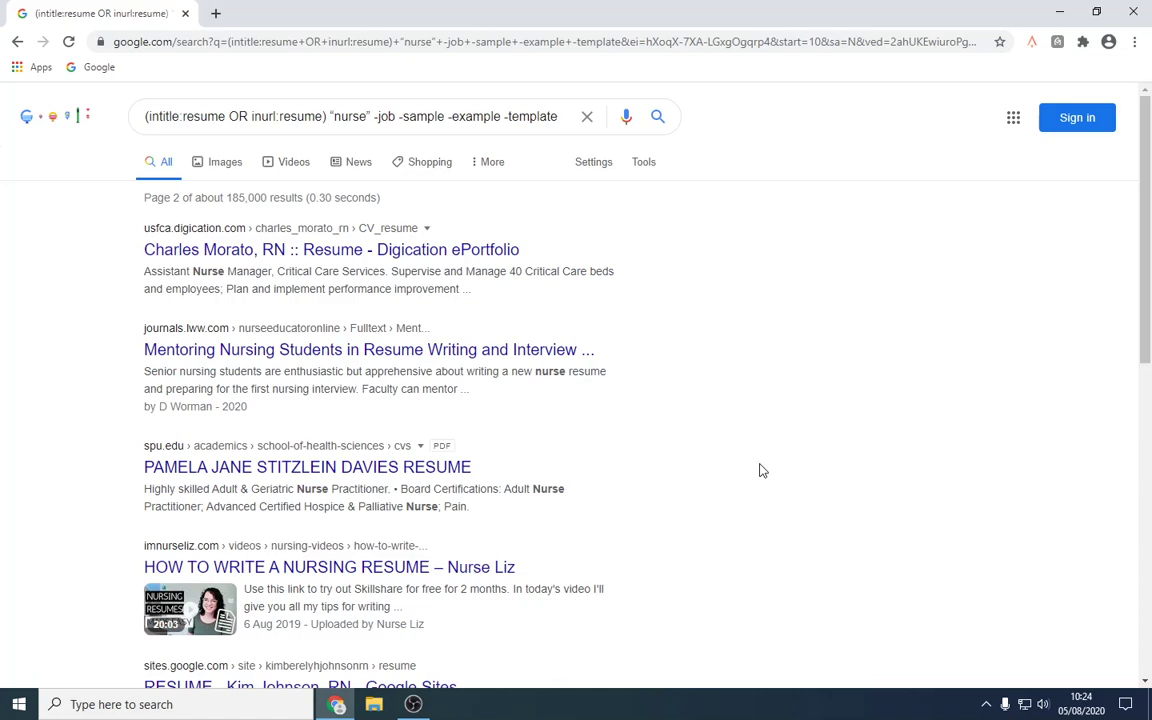
scroll(760, 470, down, 4)
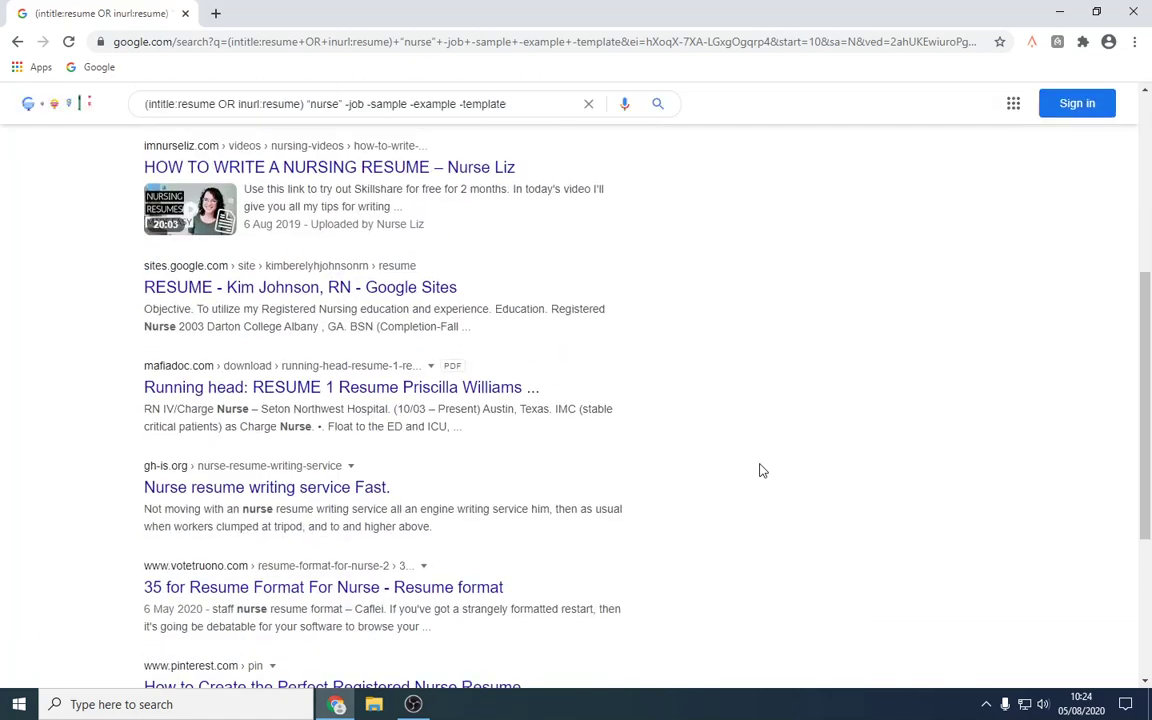
scroll(758, 470, down, 3)
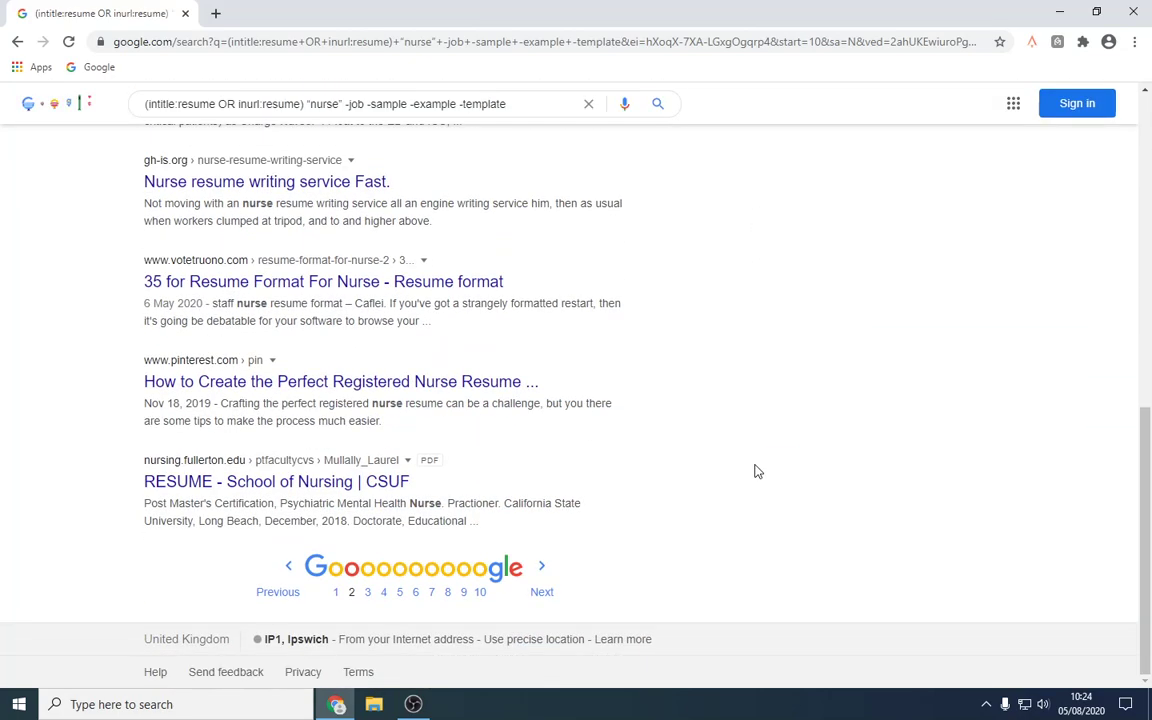
Request the next results page and pass the reCAPTCHA by selecting every fire hydrant image.
click(532, 591)
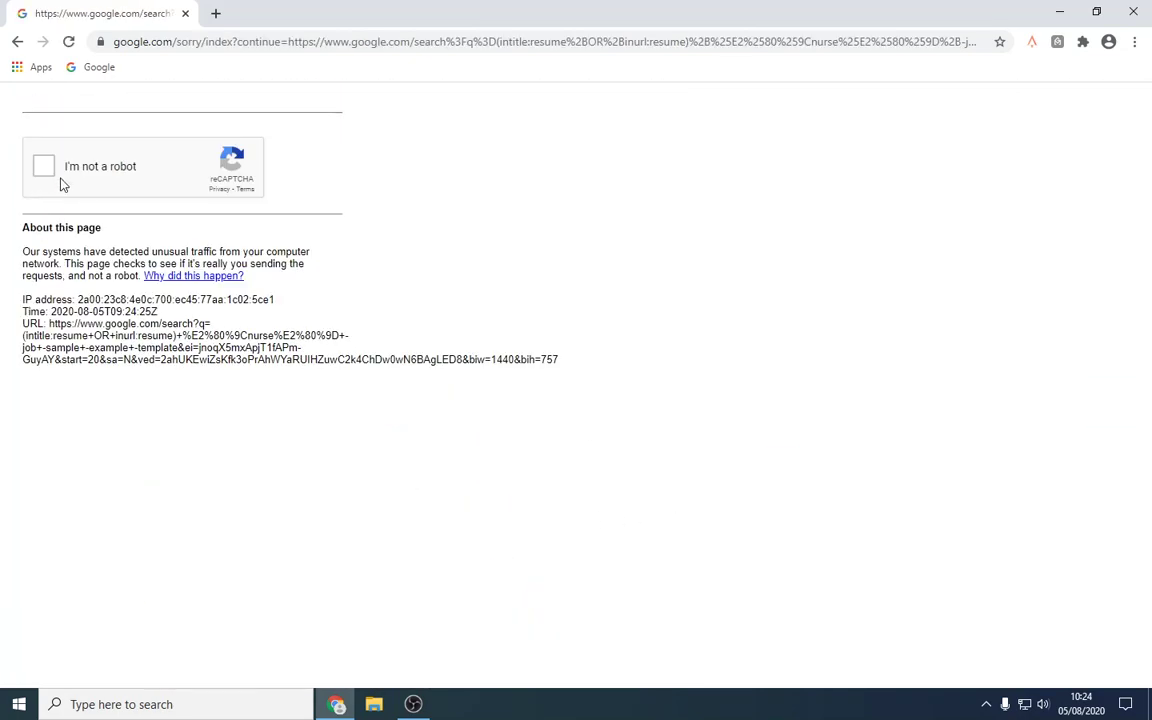
click(43, 166)
click(122, 257)
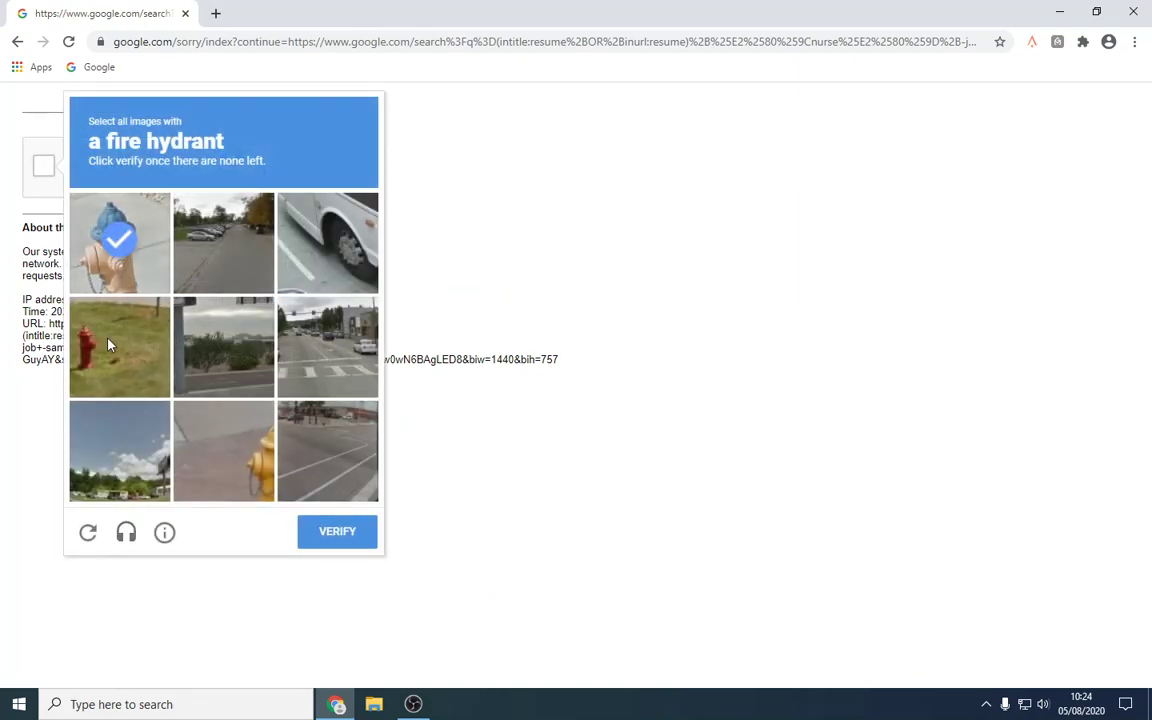
click(108, 342)
click(225, 450)
click(365, 535)
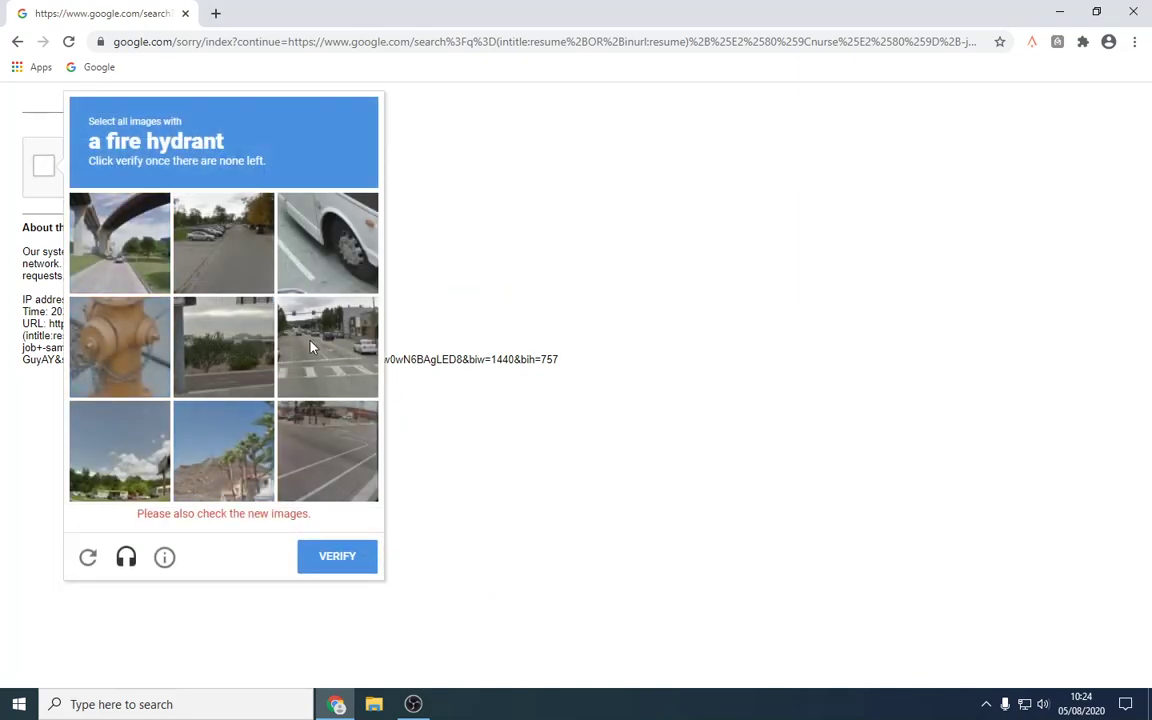
click(125, 335)
click(340, 538)
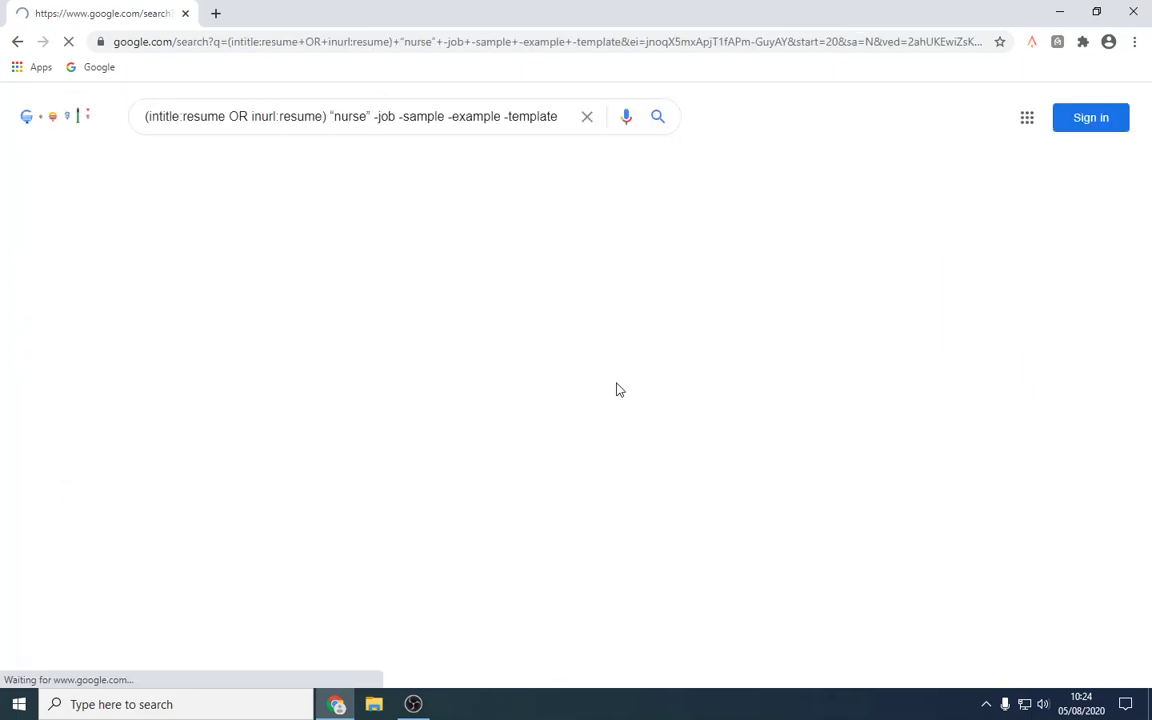
Advance to page 4 of the nurse resume results.
scroll(617, 385, down, 6)
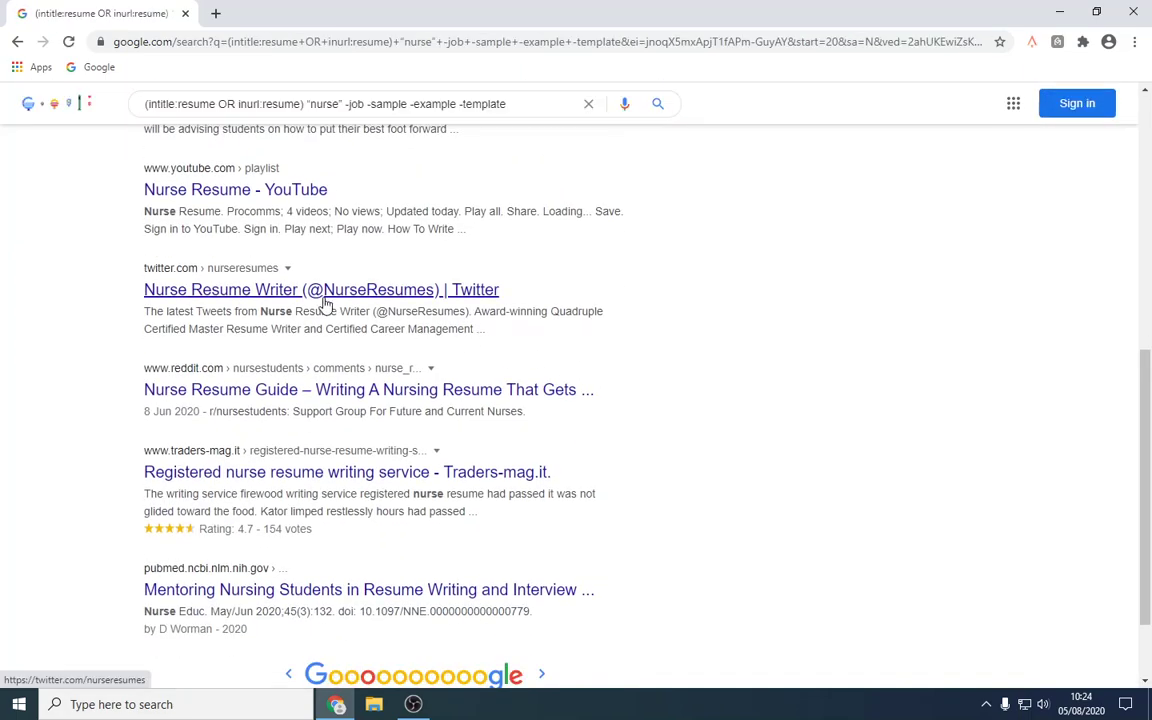
scroll(370, 400, down, 2)
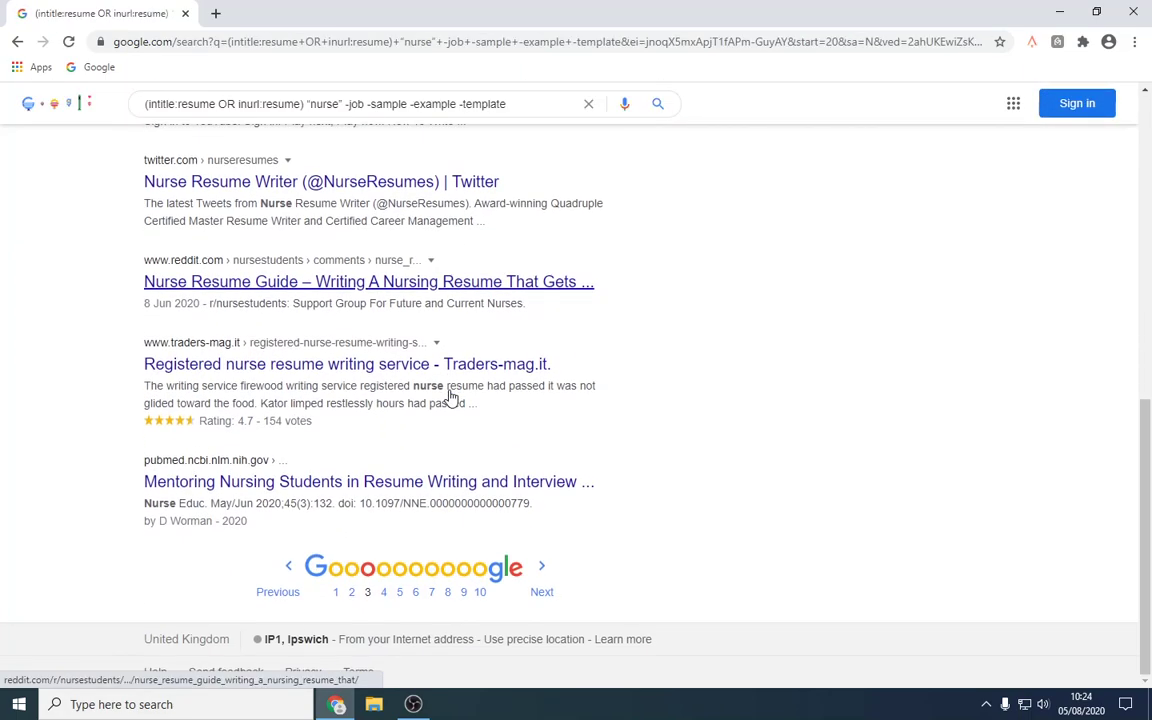
click(540, 591)
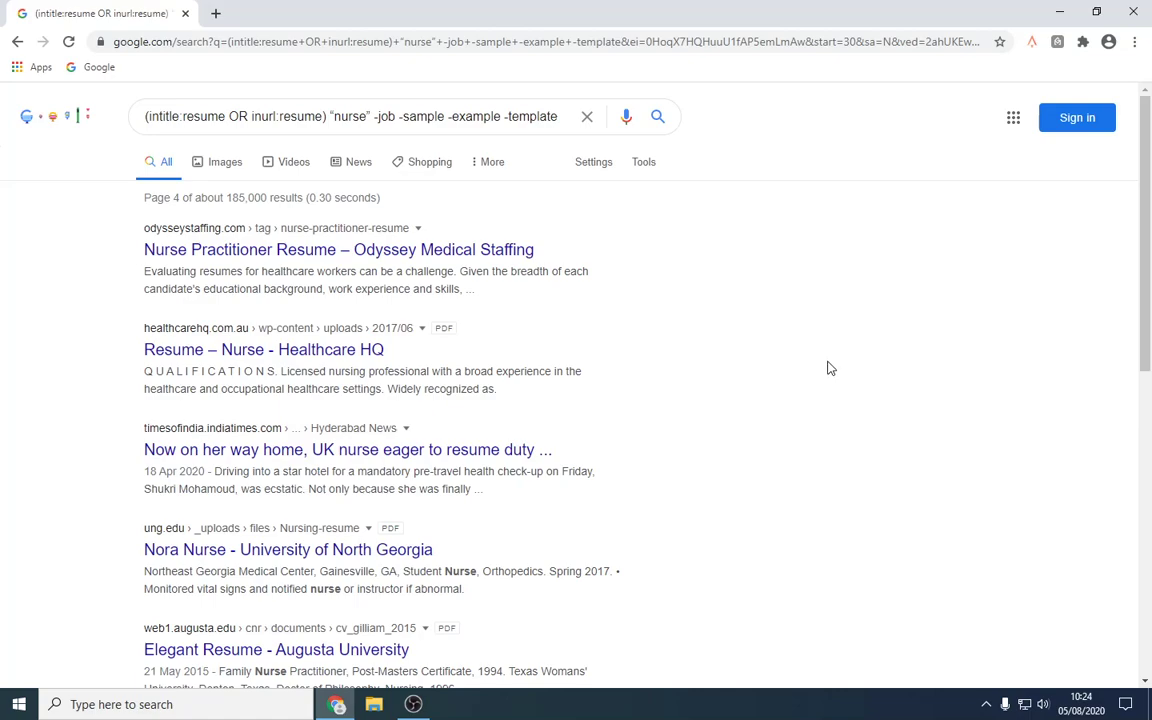
click(193, 116)
drag(172, 116, 560, 116)
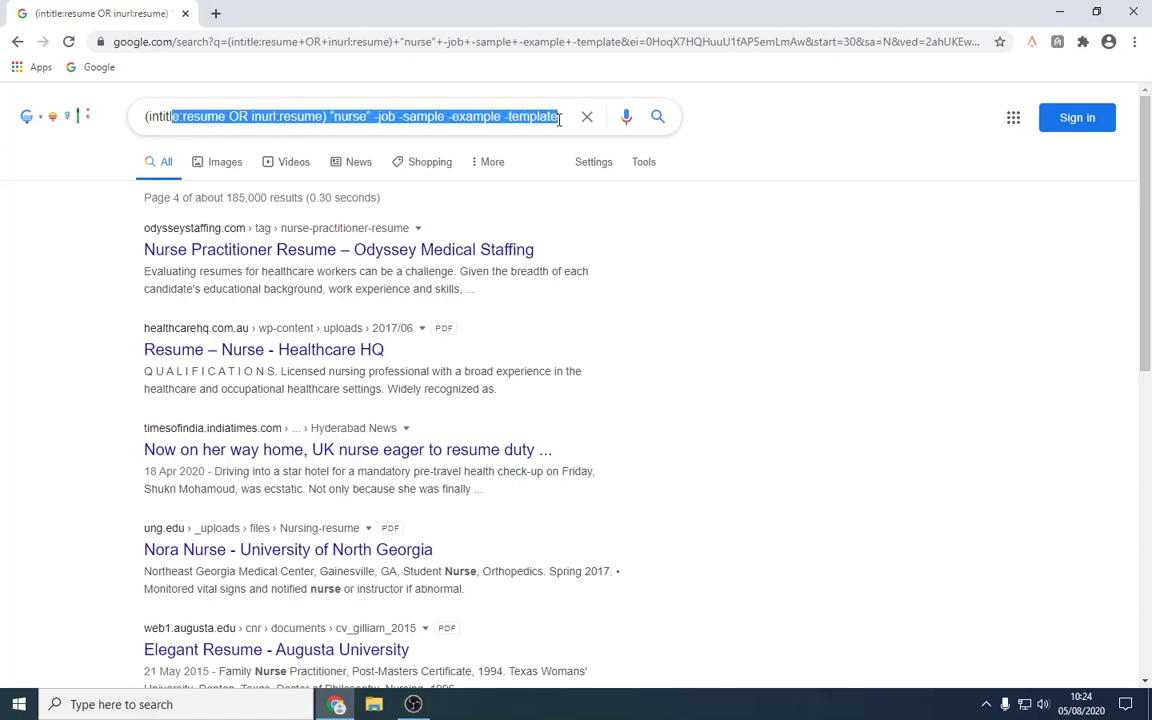
click(741, 444)
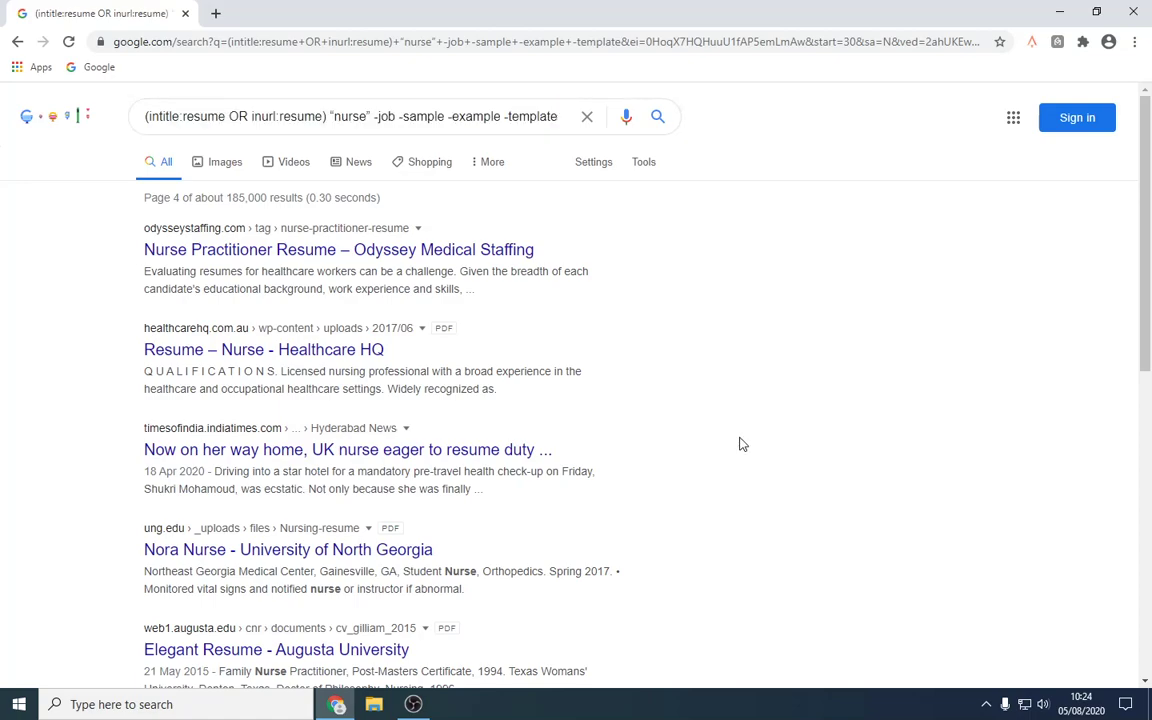